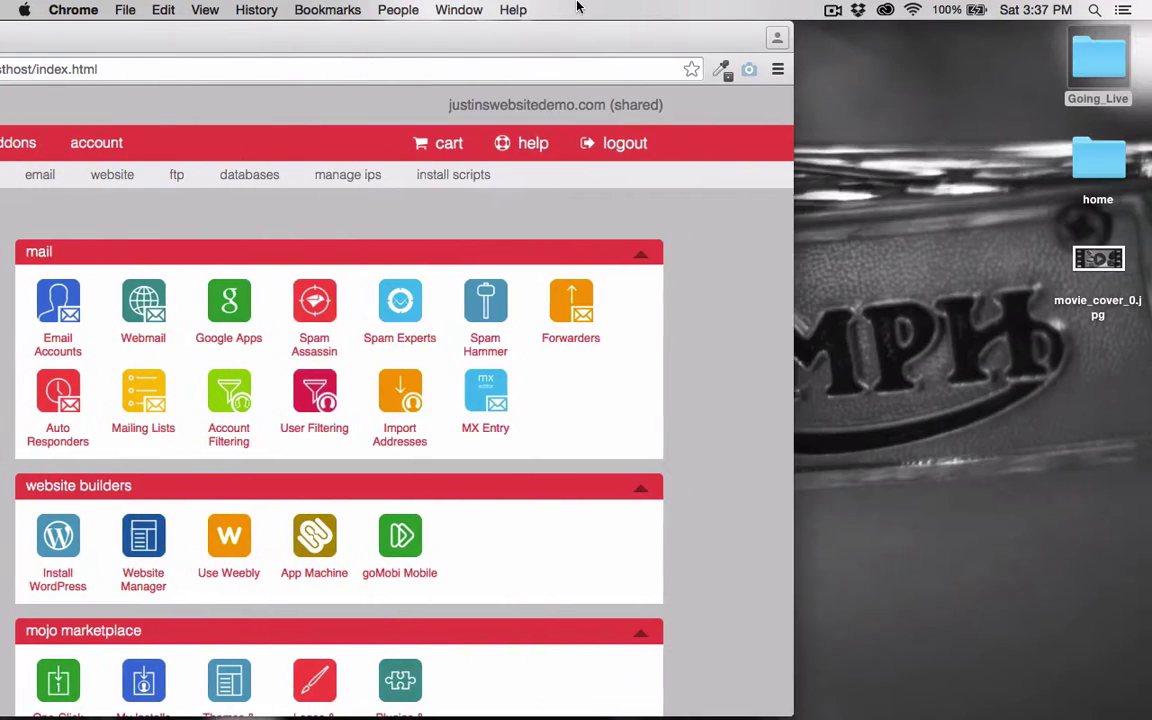
Open the desktop home folder in Finder and select its index.html file.
click(1090, 170)
double_click(1090, 170)
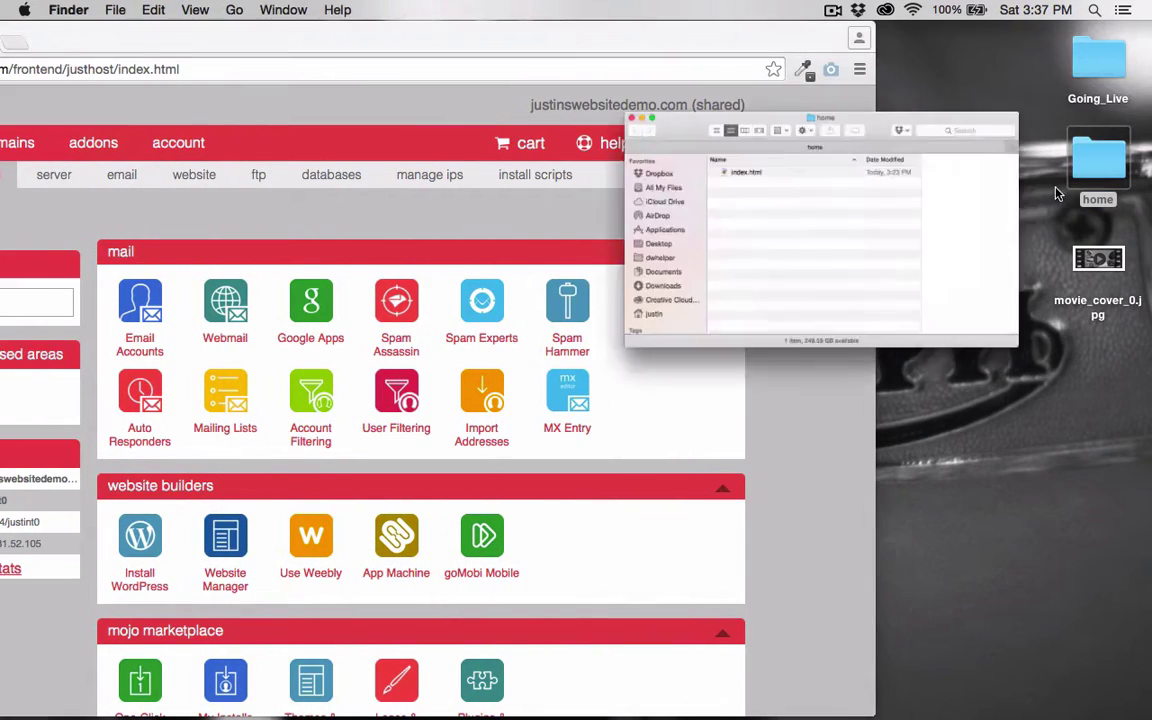
click(407, 200)
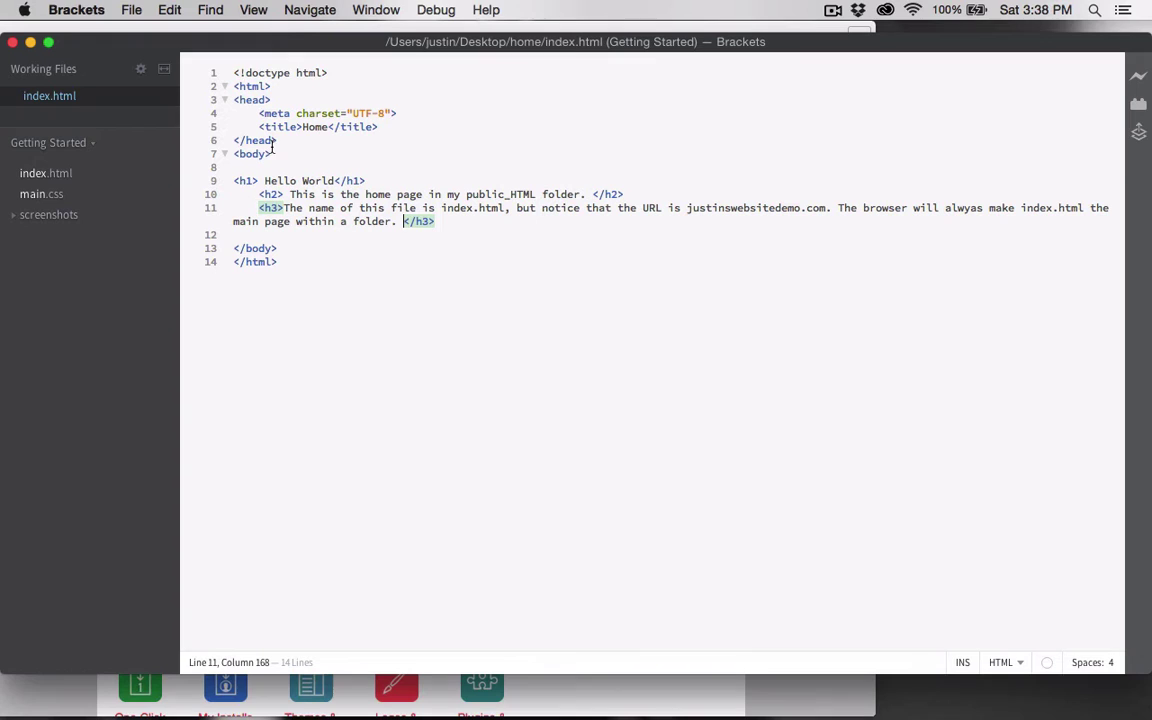
Live-preview index.html's Hello World page in Chrome, then close the preview.
click(1138, 77)
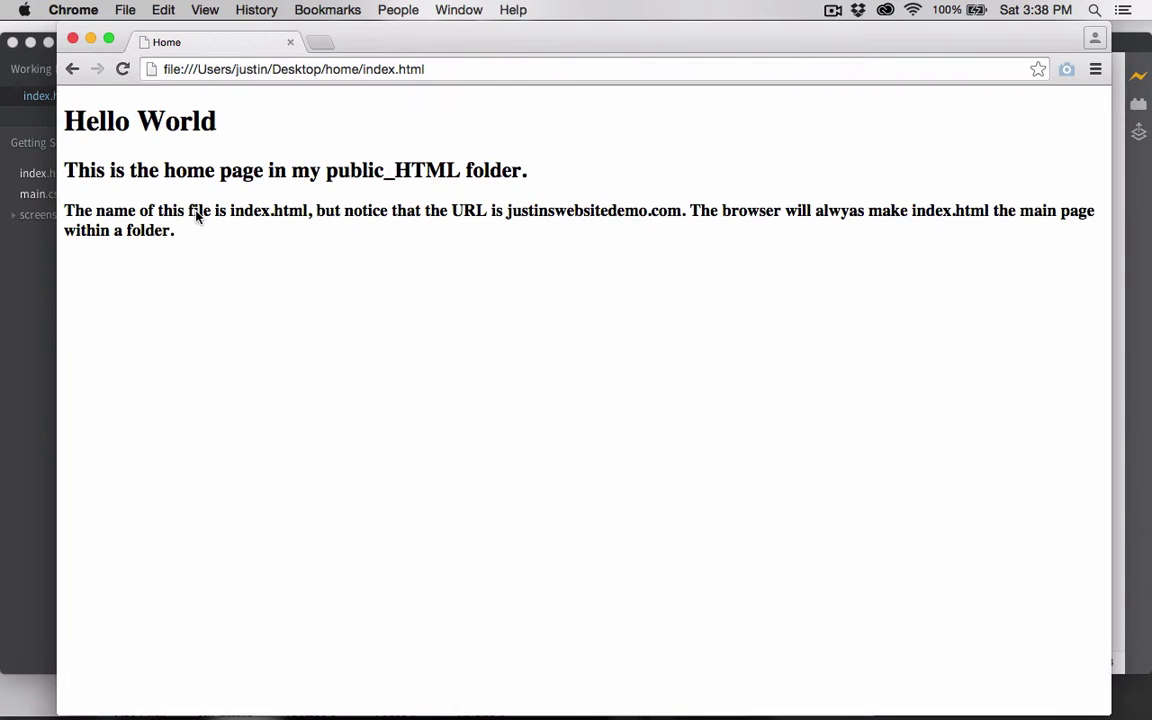
click(72, 41)
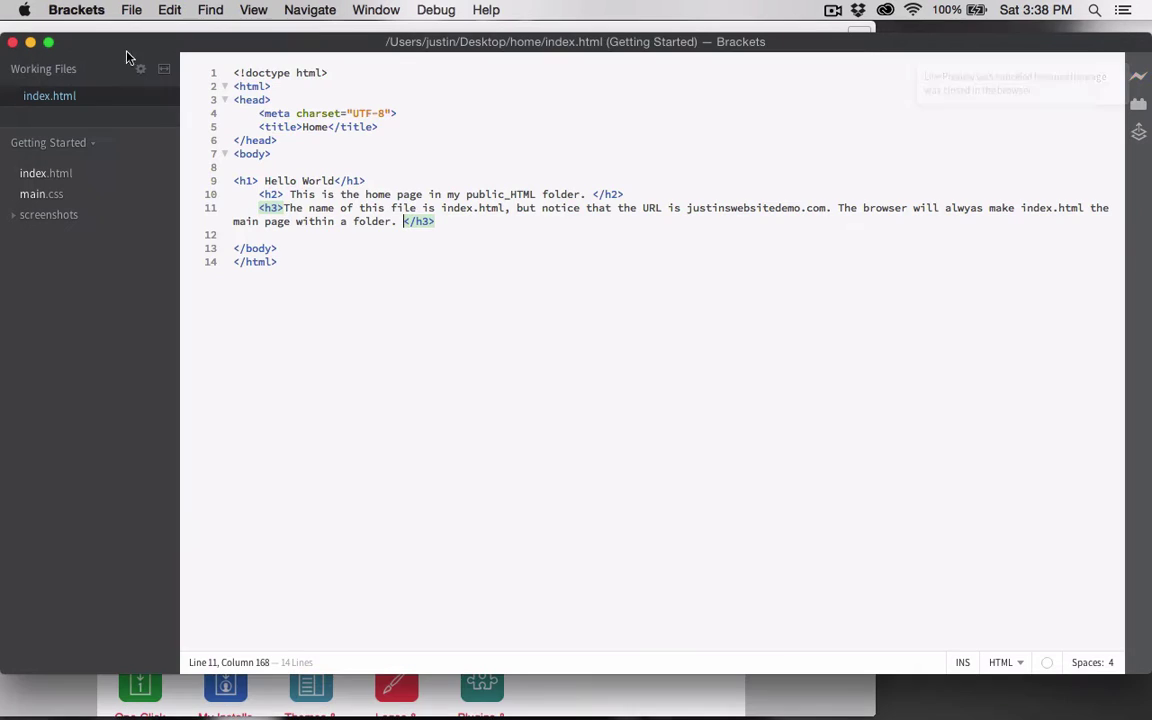
Close Brackets and the home folder window, leaving the cPanel browser window in view.
click(13, 42)
click(241, 106)
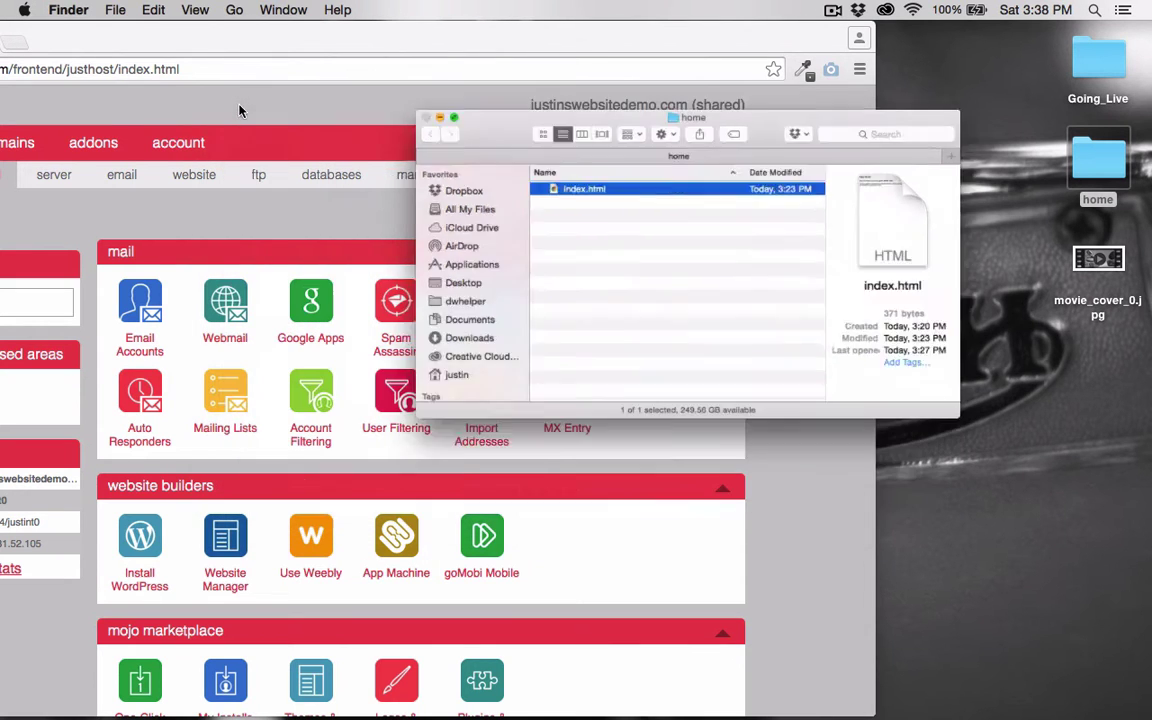
drag(284, 36, 514, 38)
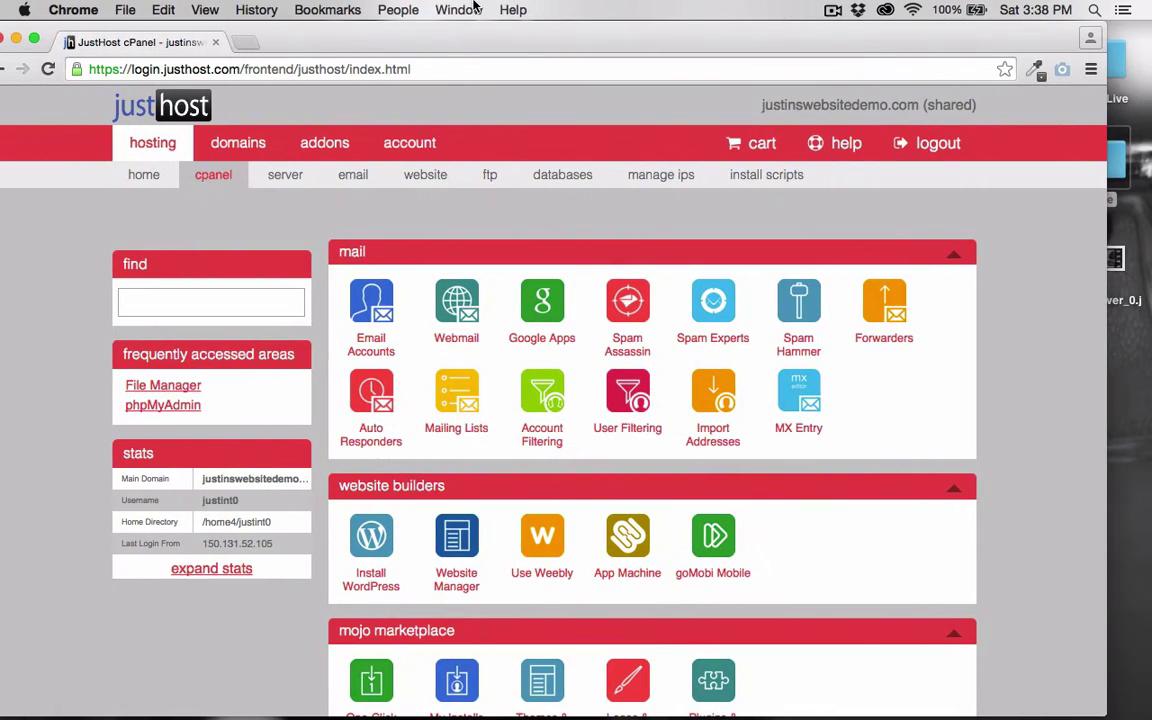
Launch cPanel's File Manager on the Home Directory.
scroll(372, 272, down, 5)
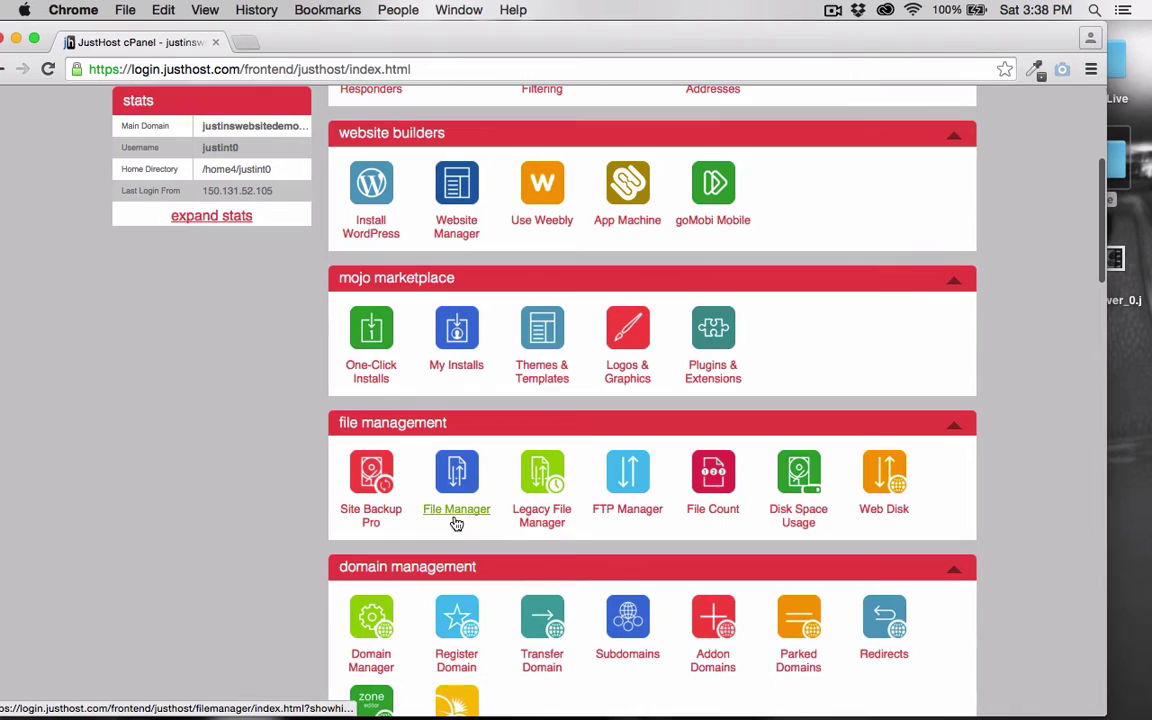
click(454, 481)
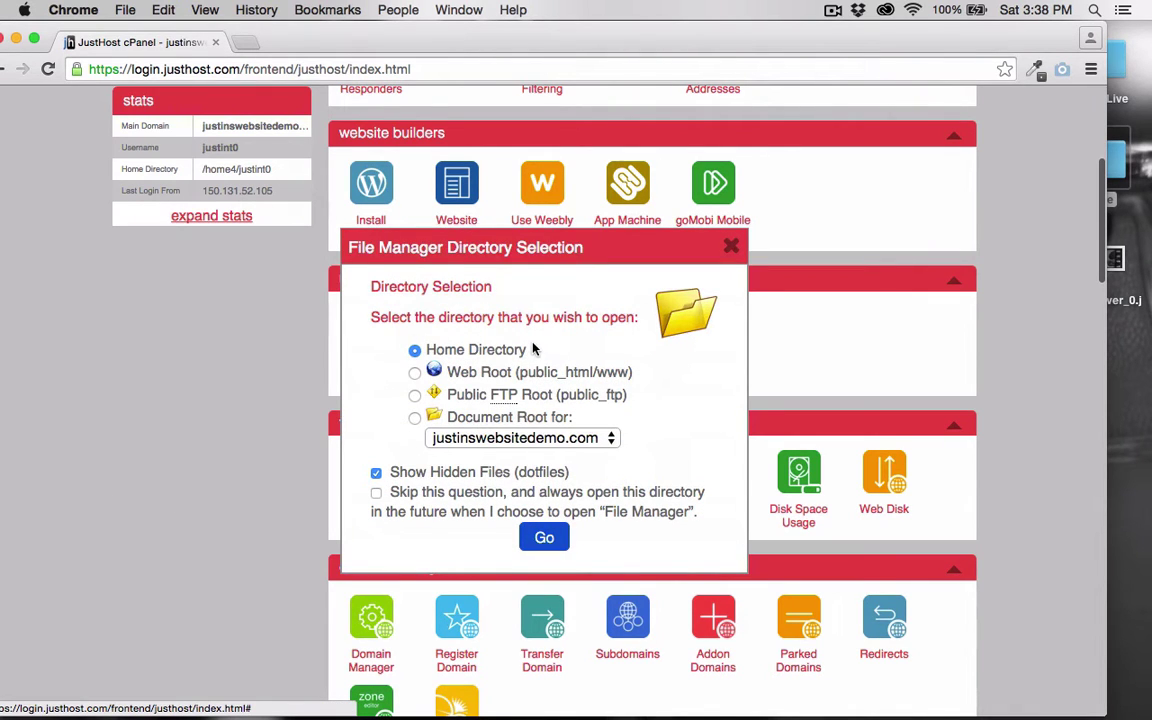
drag(533, 348, 418, 350)
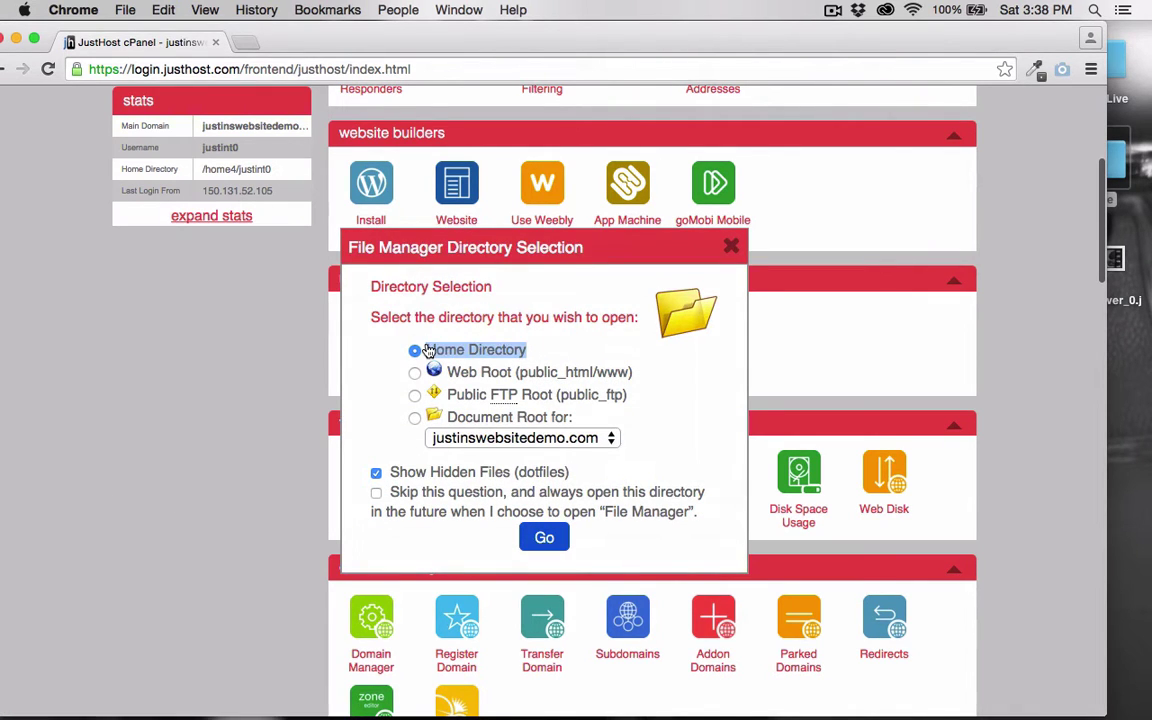
click(544, 537)
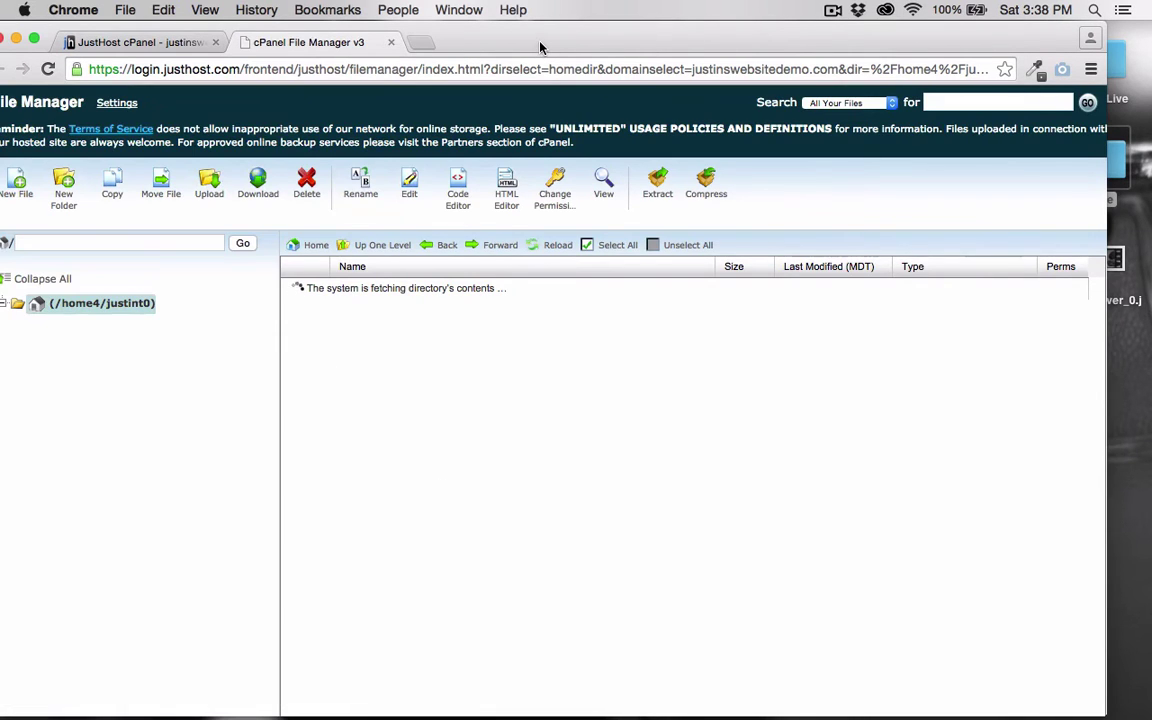
Open the public_html folder in File Manager, then return to the cPanel home tab.
drag(540, 47, 583, 46)
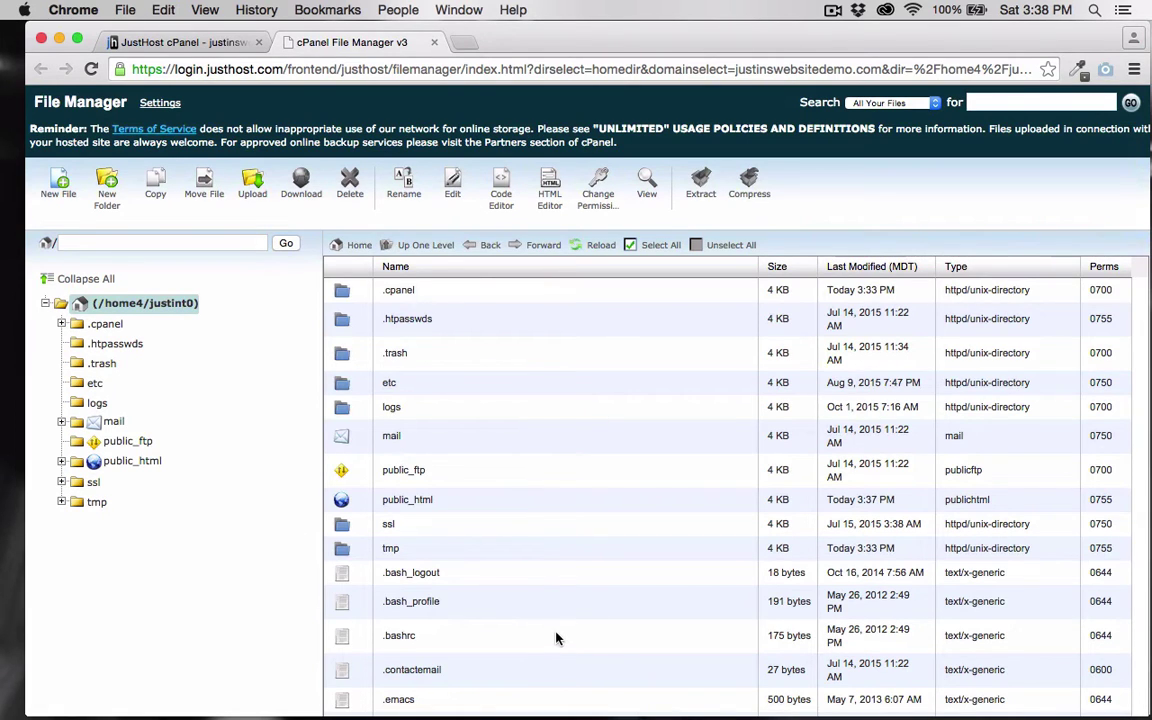
scroll(557, 638, down, 3)
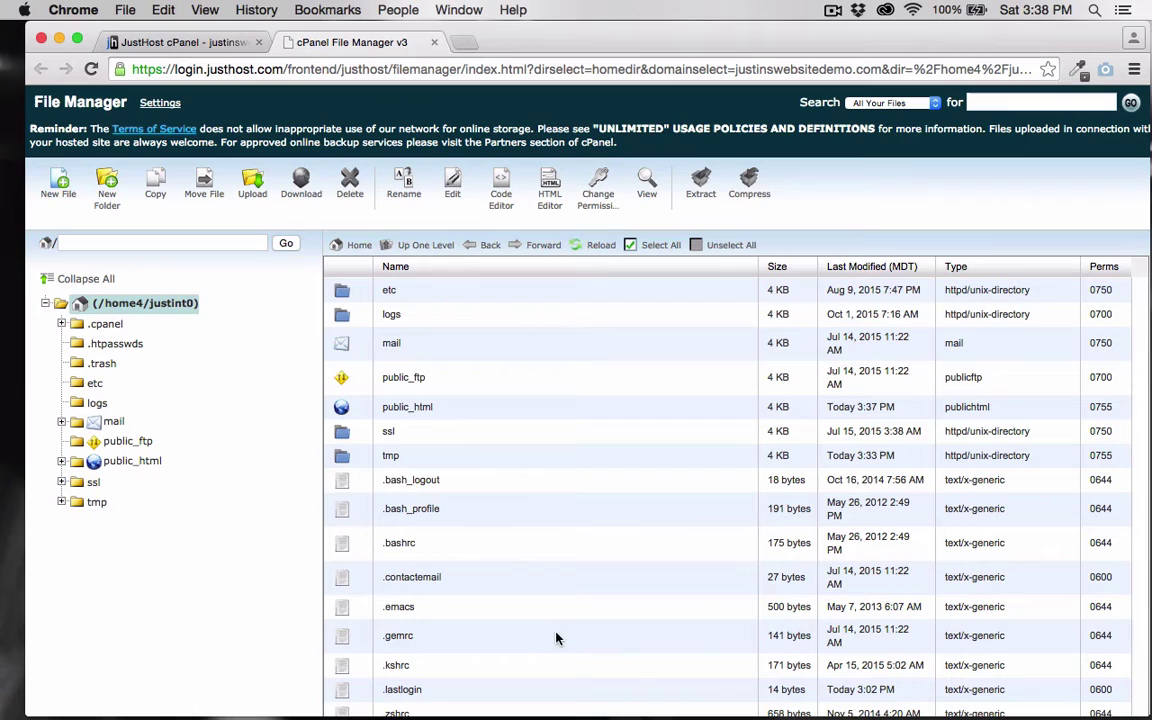
click(347, 408)
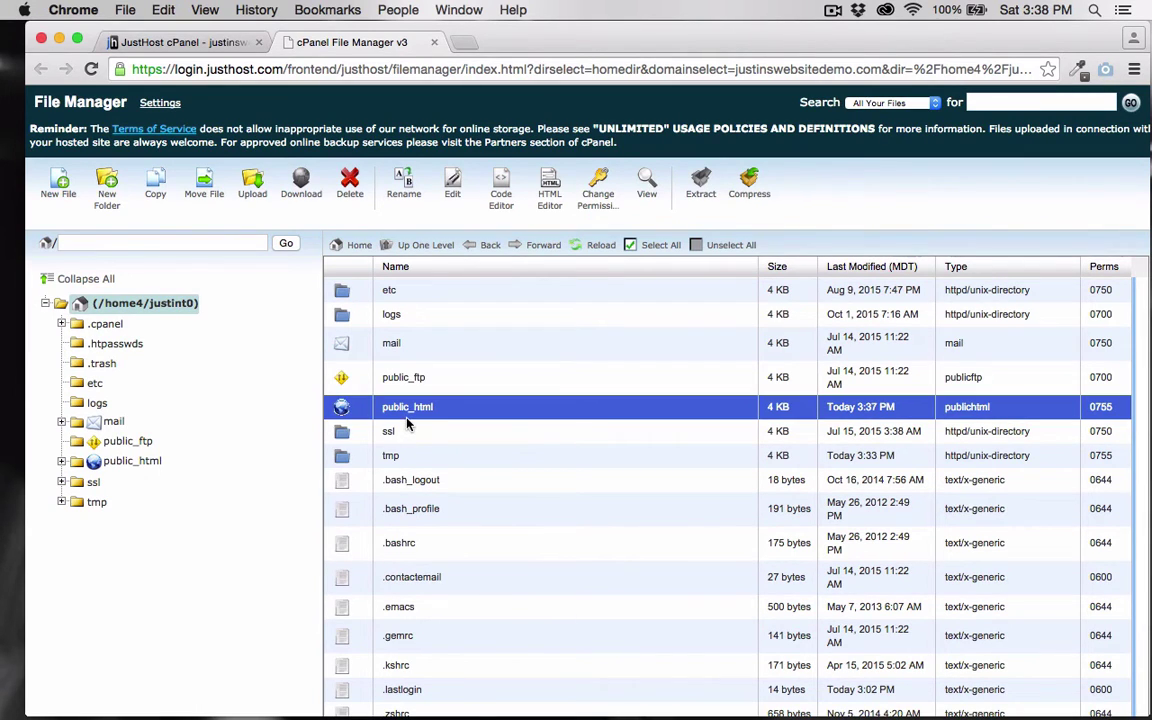
double_click(343, 408)
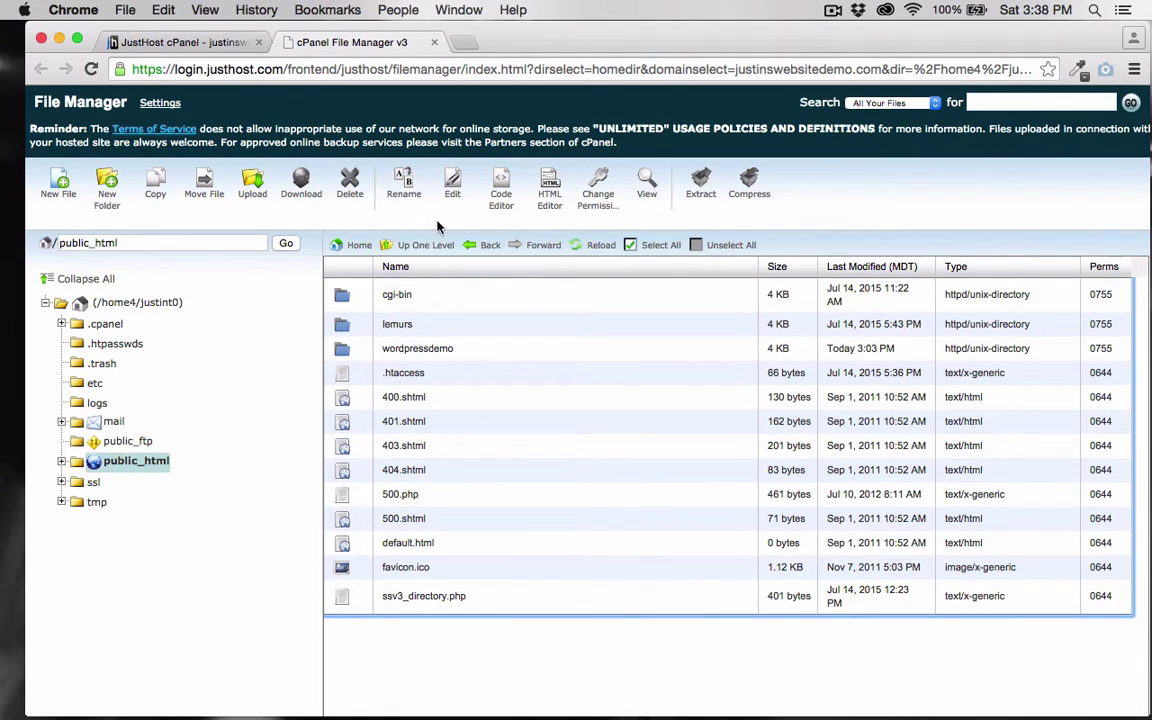
click(175, 43)
scroll(354, 238, up, 5)
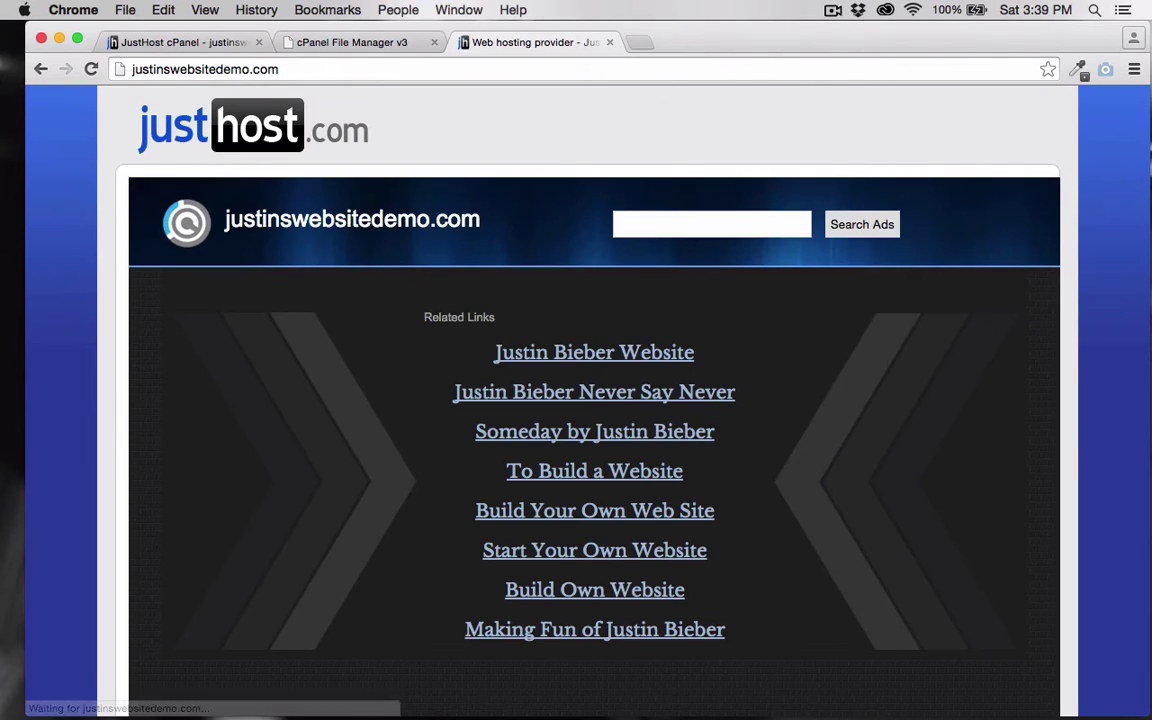
scroll(345, 395, down, 2)
scroll(360, 430, up, 1)
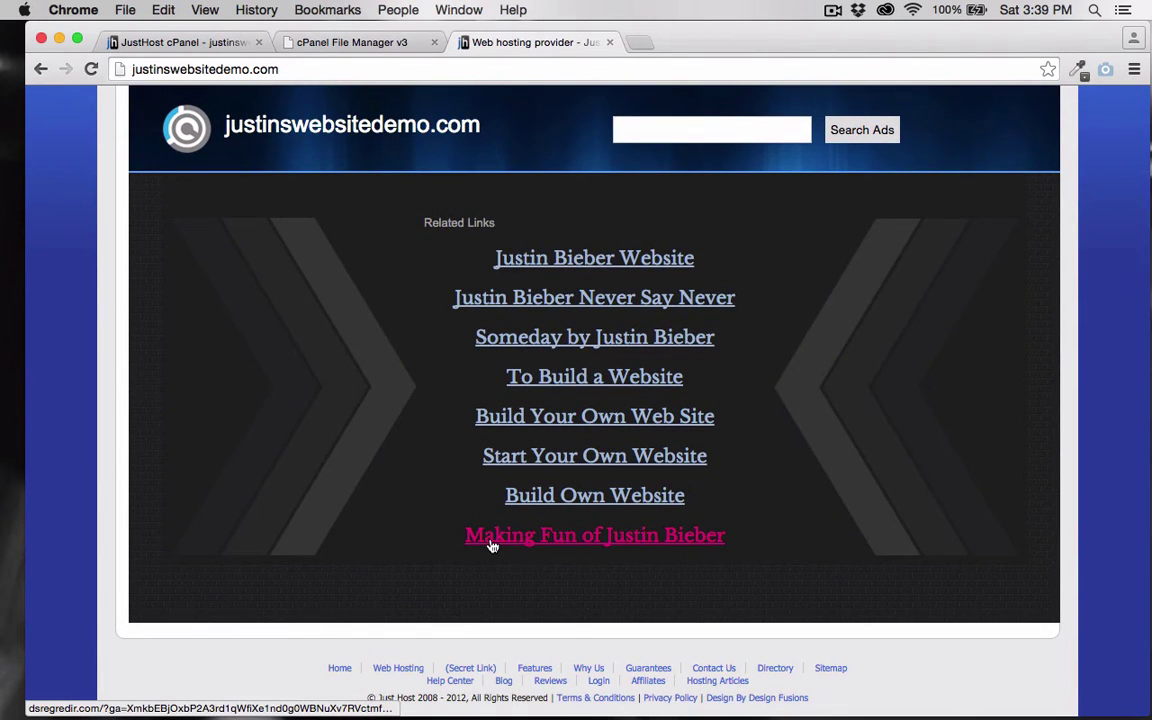
scroll(350, 381, up, 2)
click(609, 42)
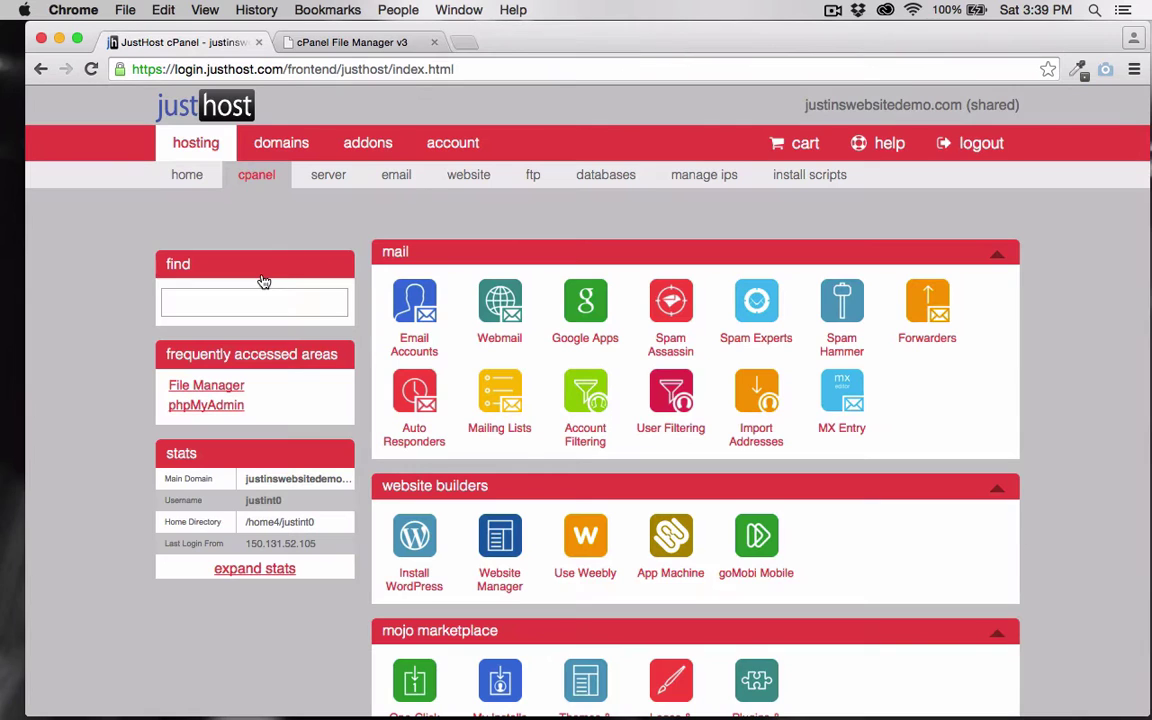
Upload index.html from the desktop home folder to public_html and return to its listing.
click(316, 42)
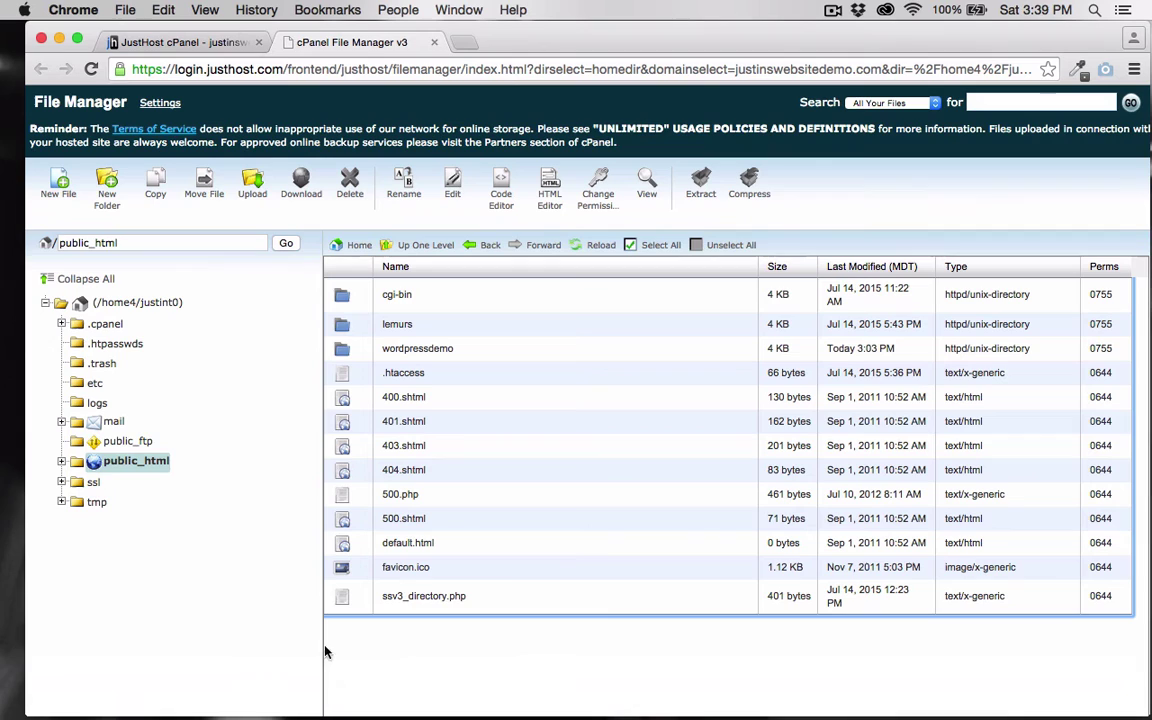
click(252, 184)
click(85, 182)
click(567, 158)
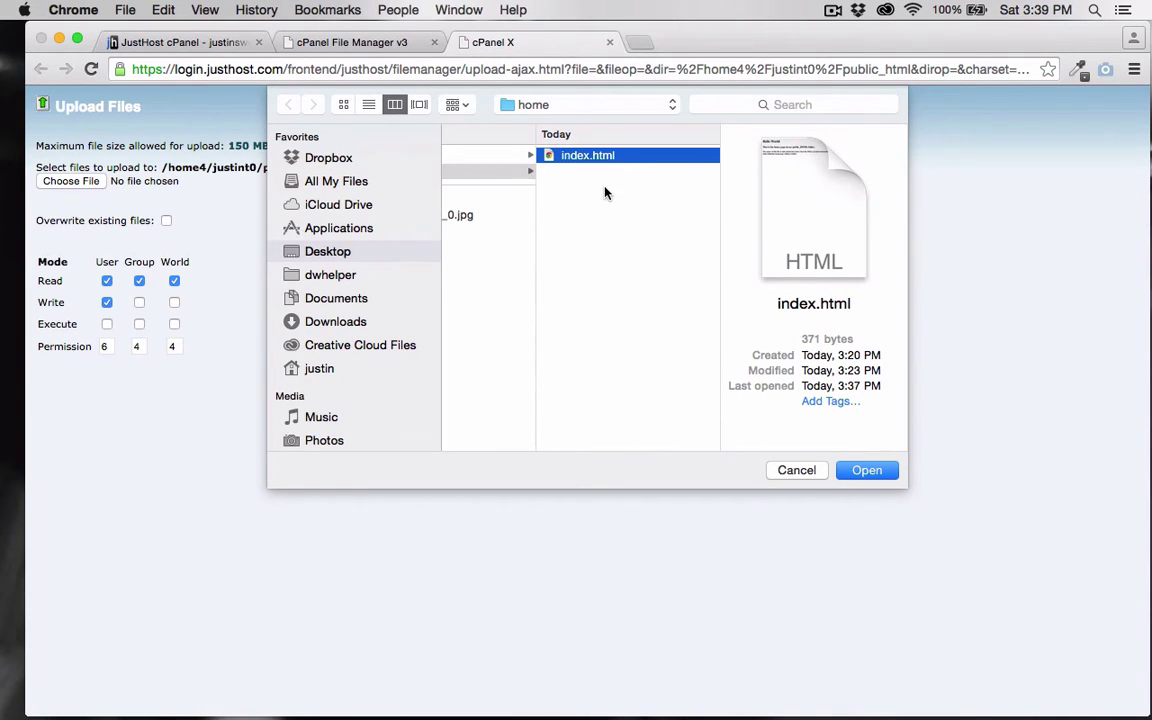
click(867, 470)
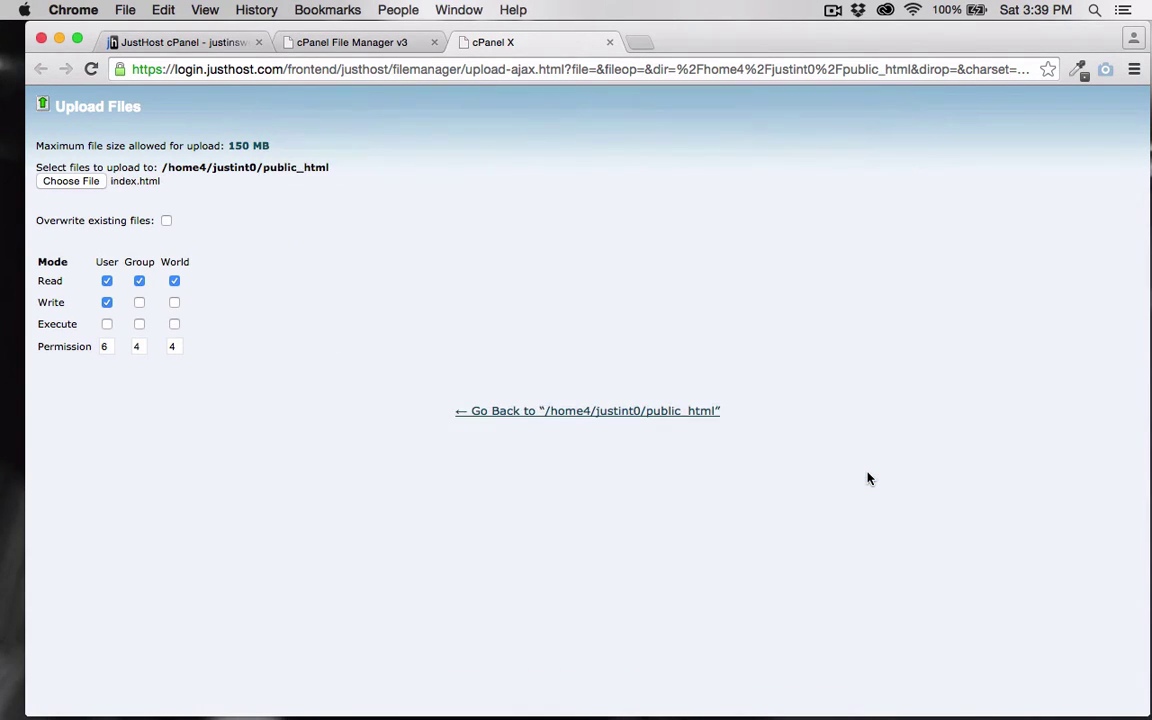
click(608, 415)
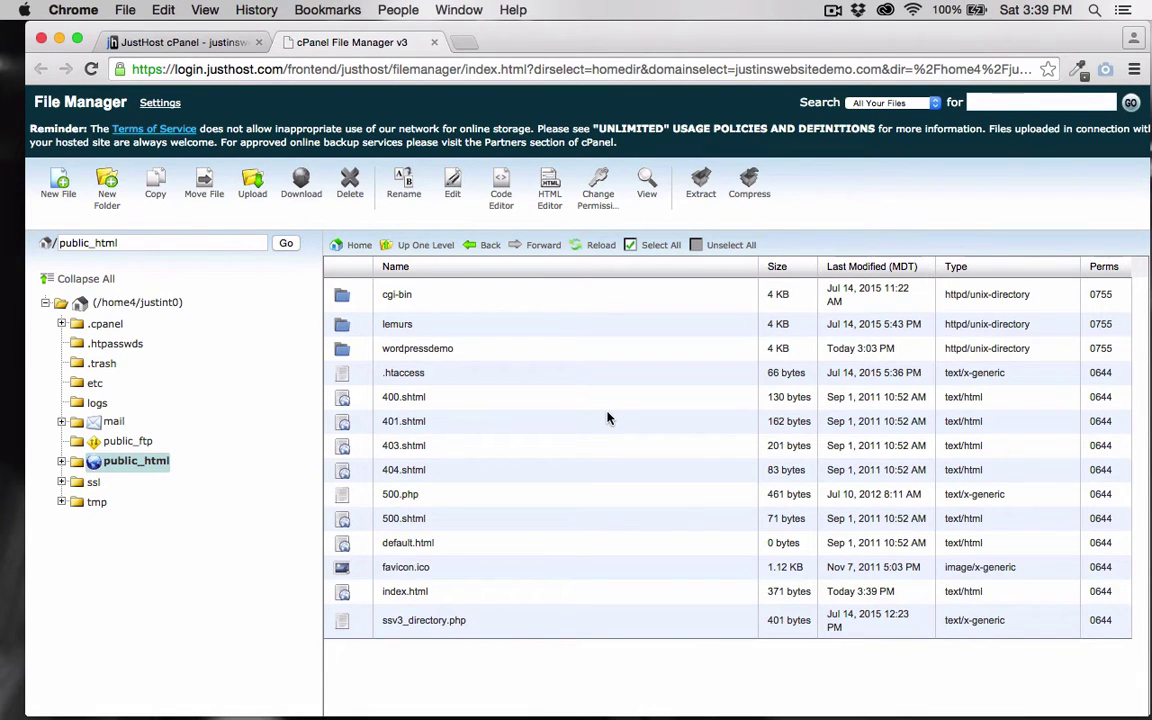
click(338, 592)
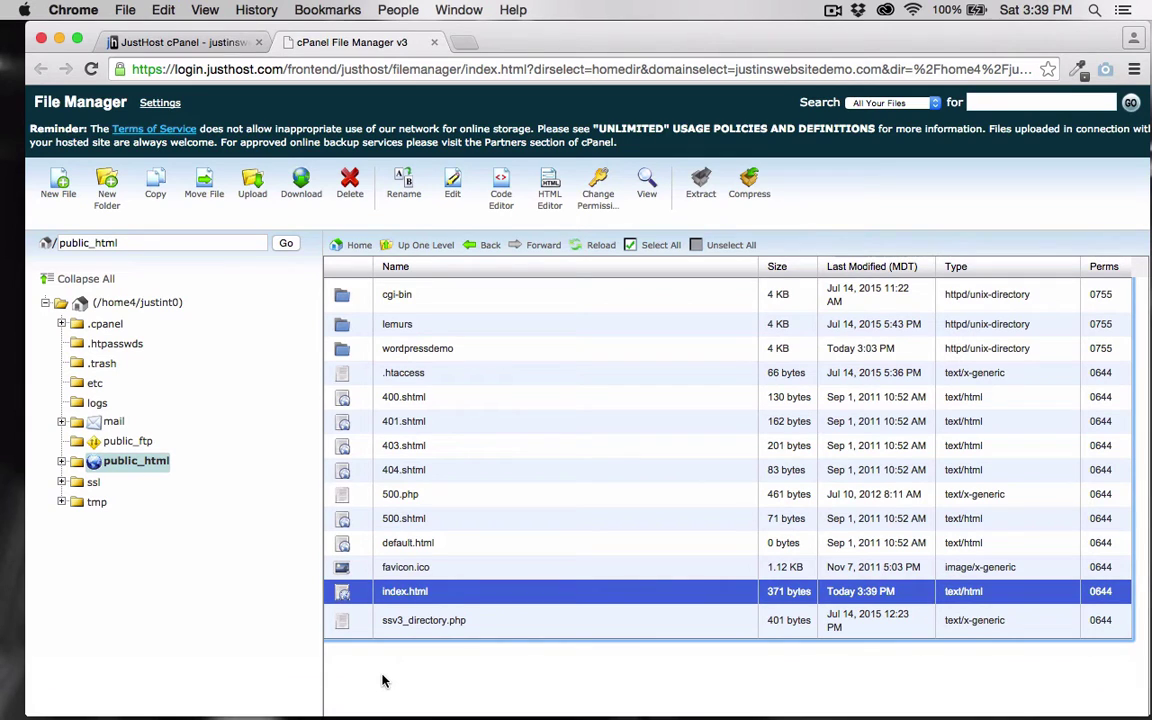
click(499, 198)
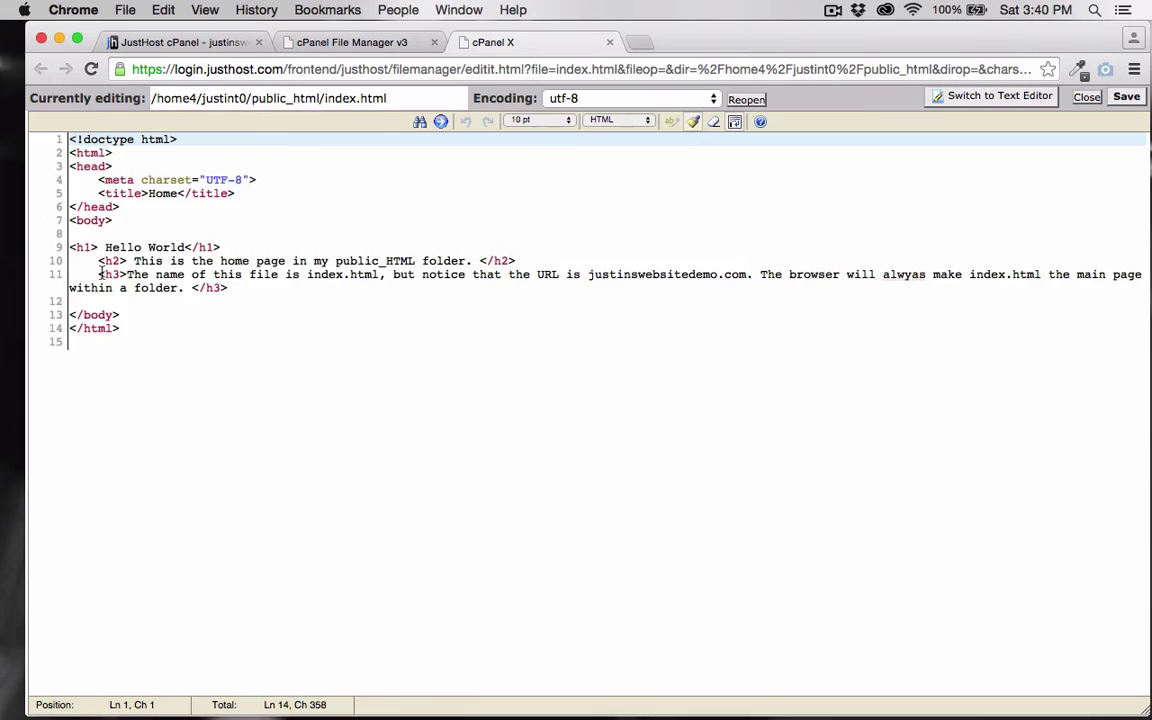
key(super+a)
click(71, 141)
click(483, 423)
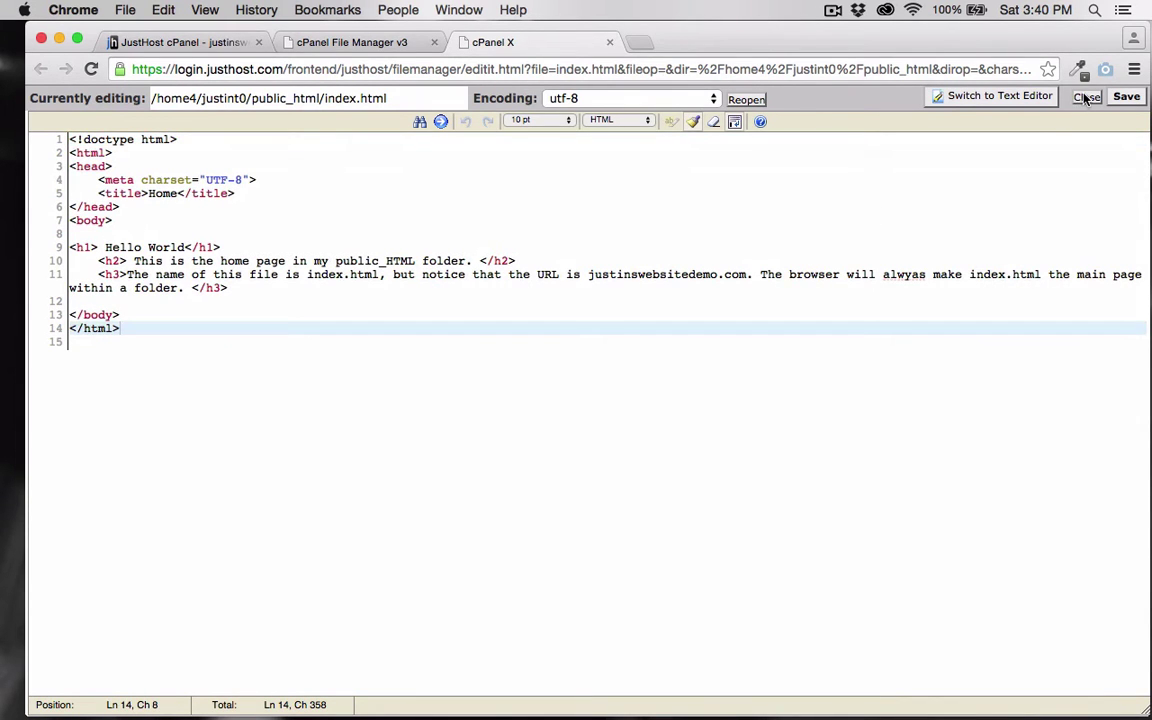
click(1086, 97)
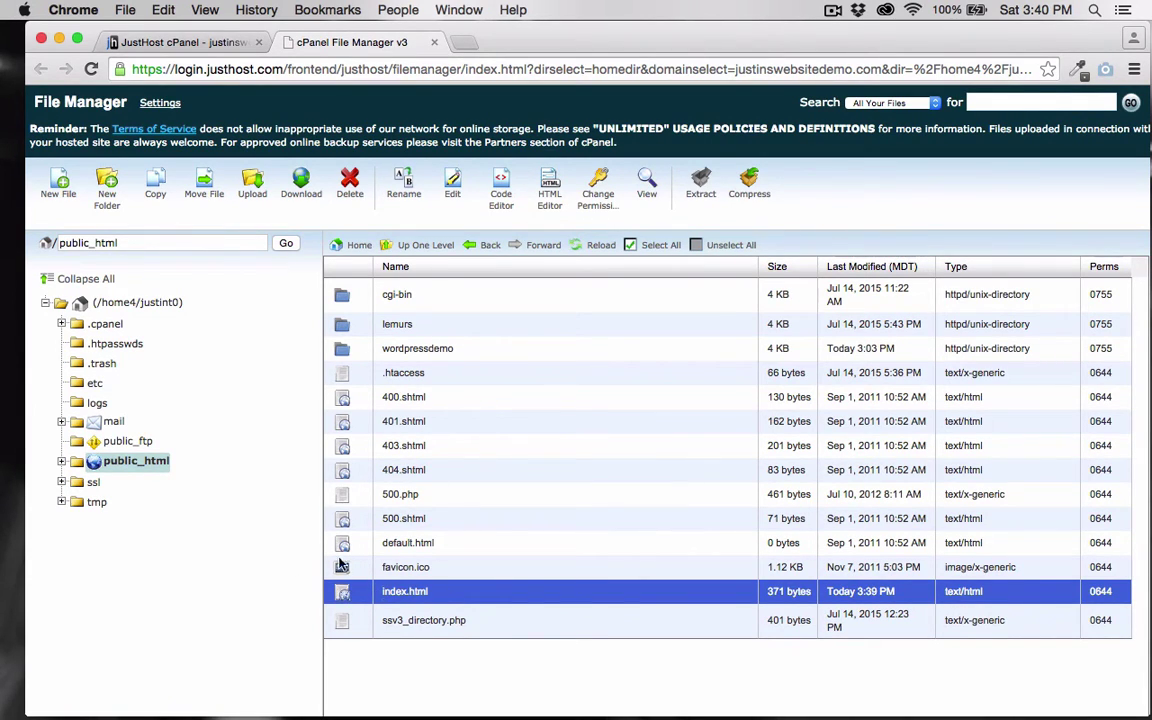
Check the live Hello World page, then delete index.html from public_html.
click(138, 245)
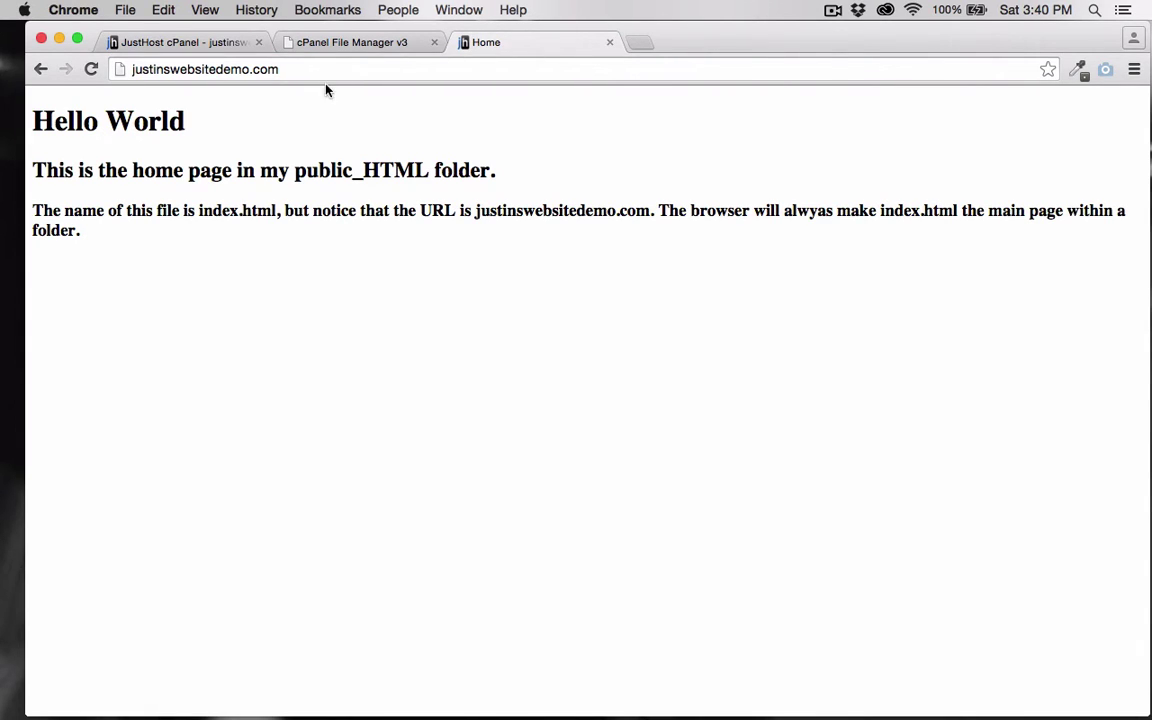
click(280, 68)
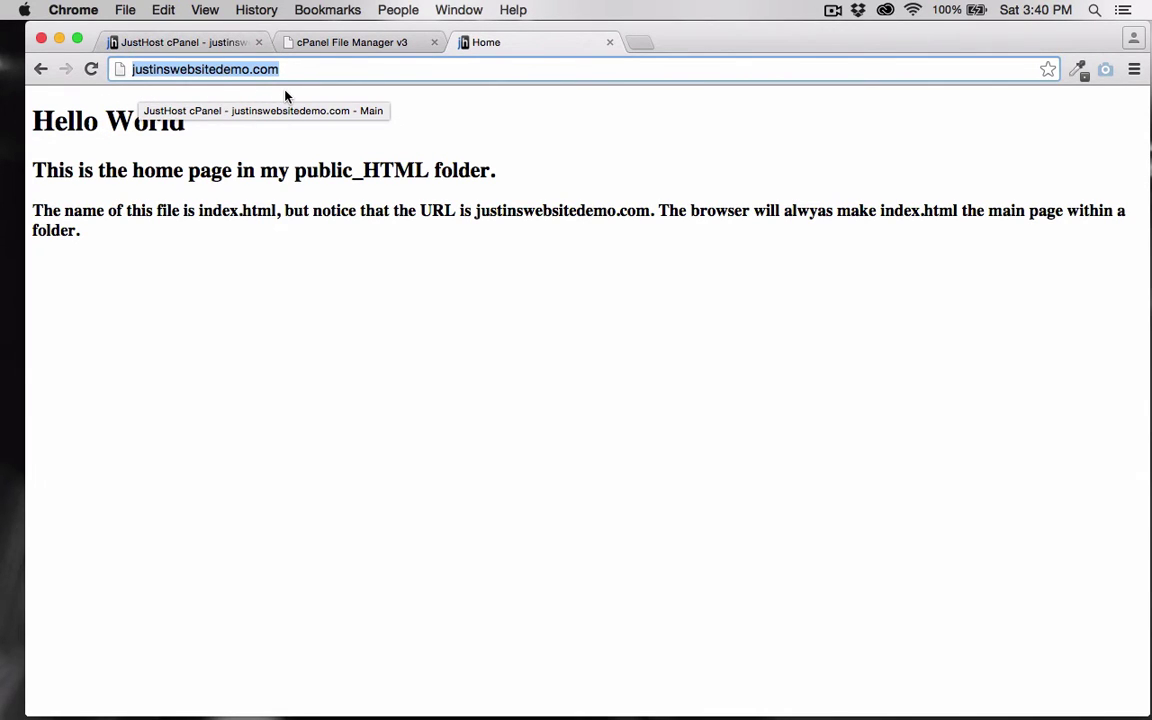
click(610, 42)
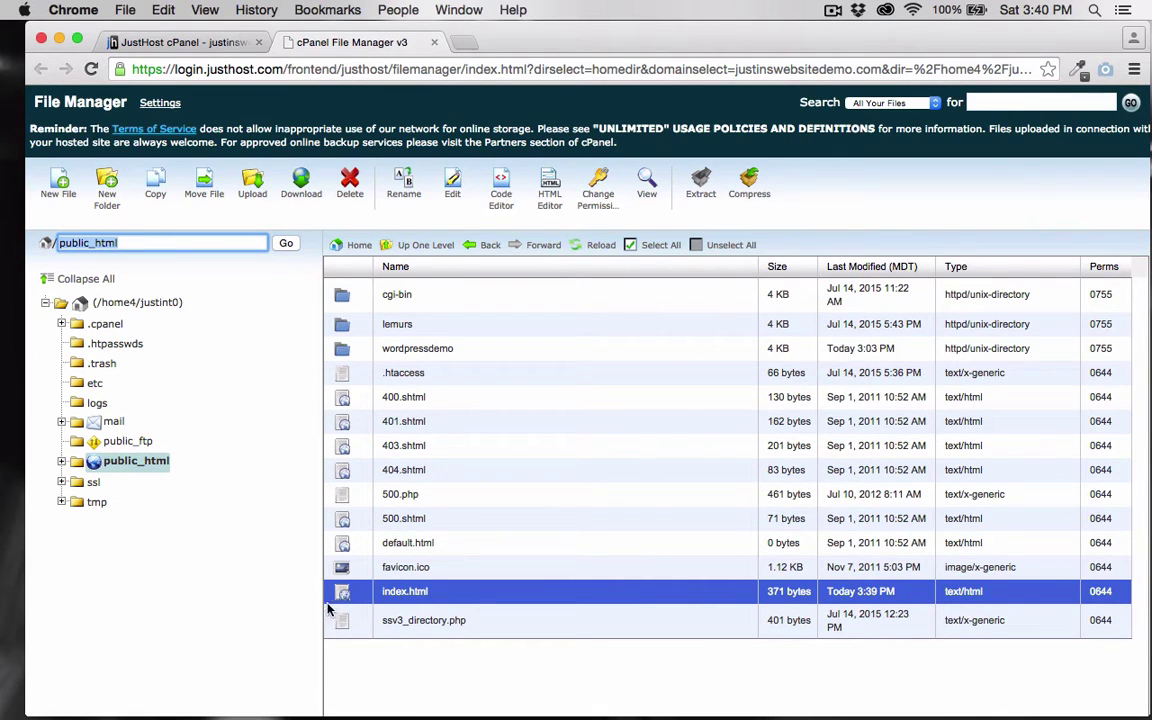
click(349, 183)
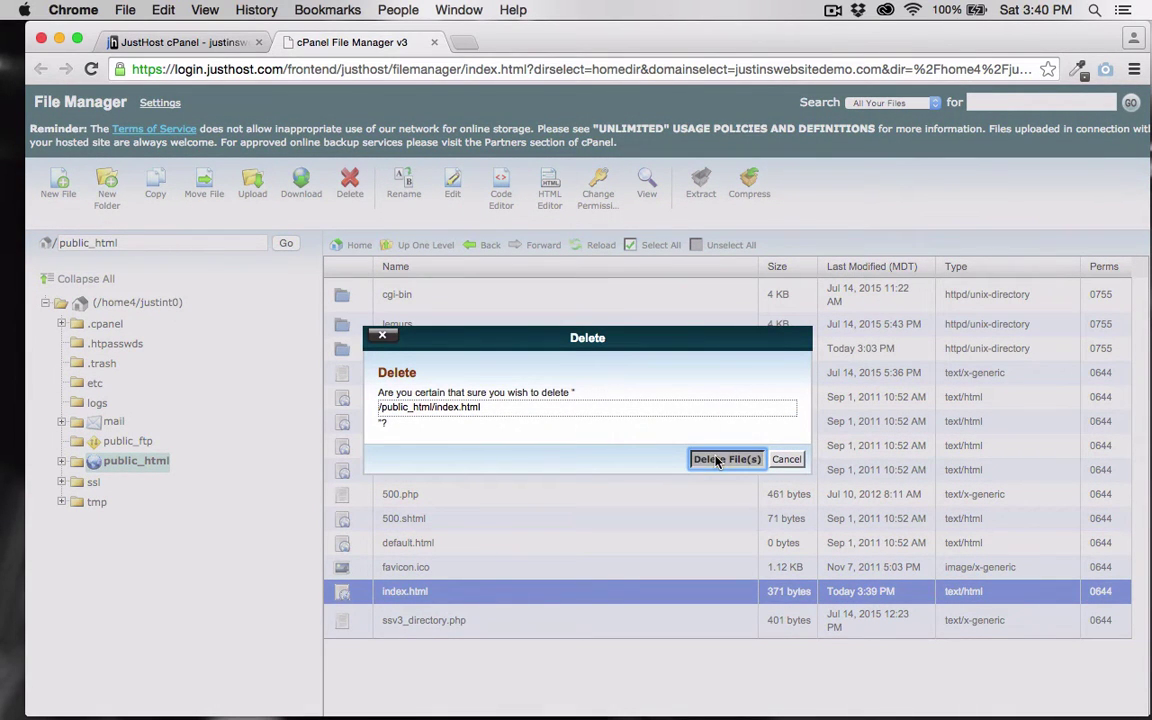
click(716, 460)
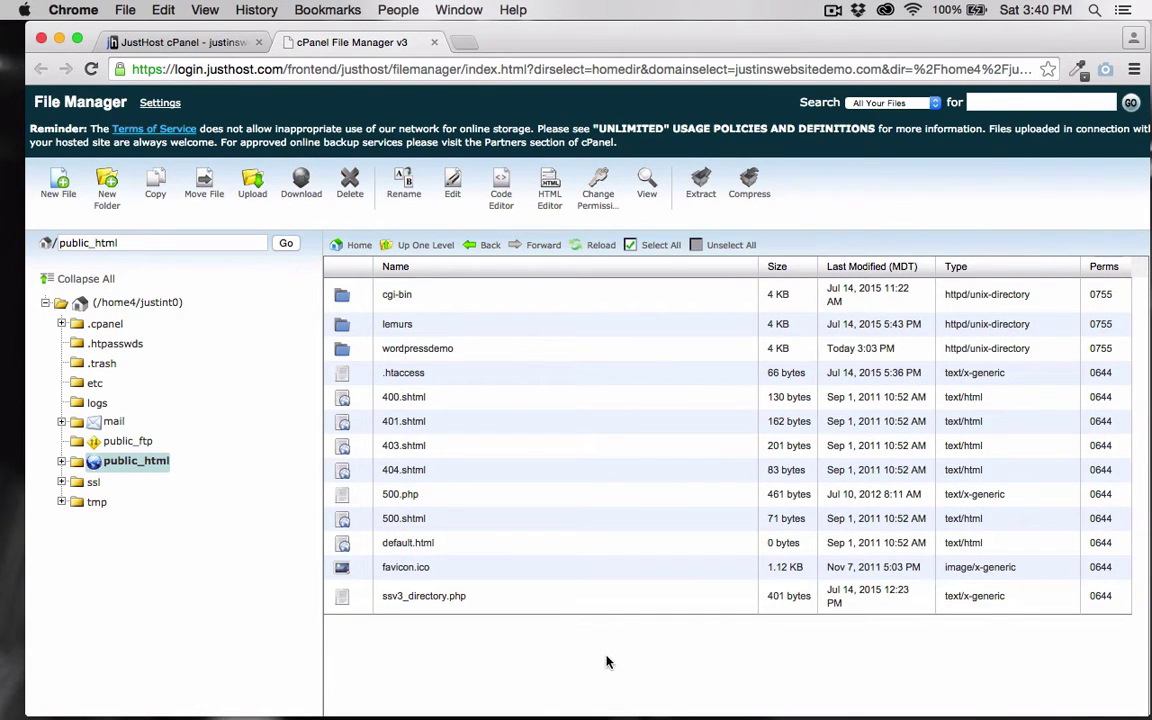
Open Going_Live's index.html in Chrome to preview the Triumph Bonnevilles page.
mouse_move(1150, 2)
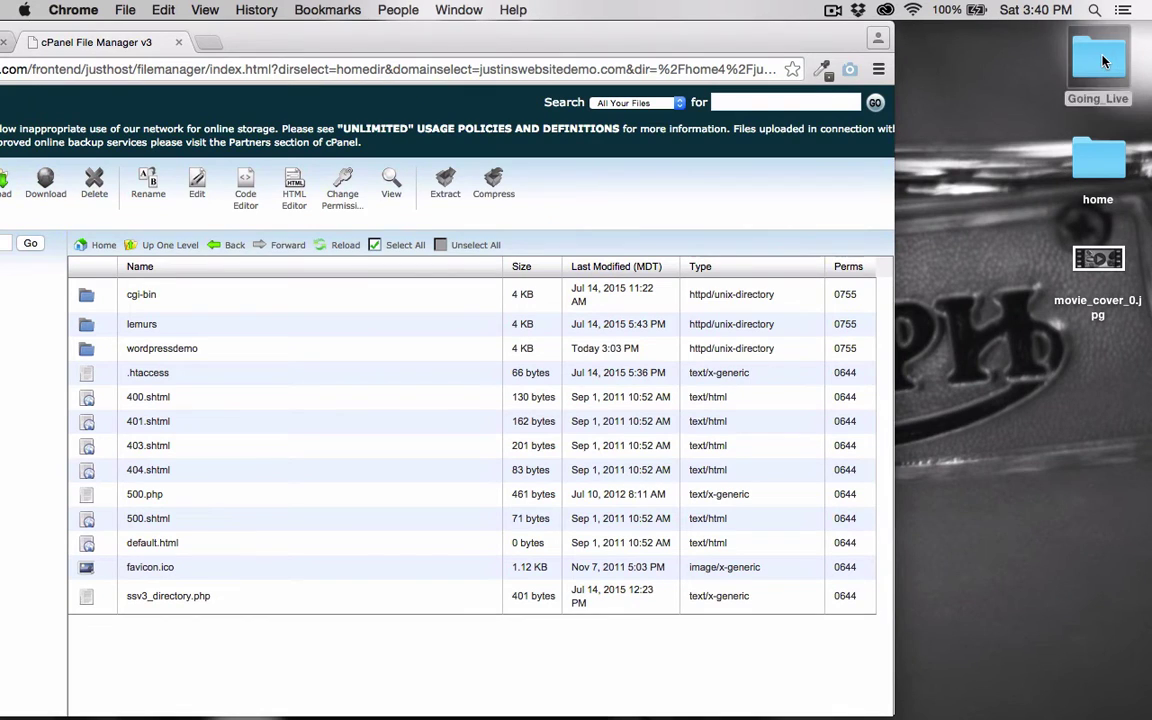
double_click(1098, 62)
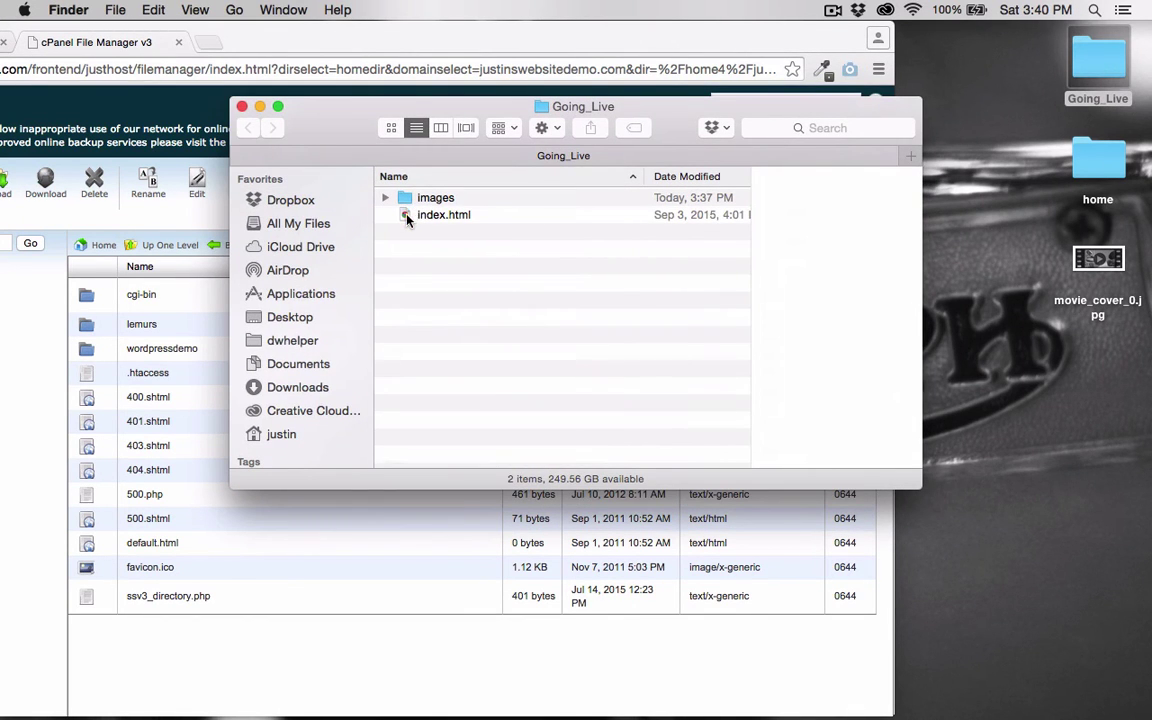
click(406, 218)
double_click(406, 218)
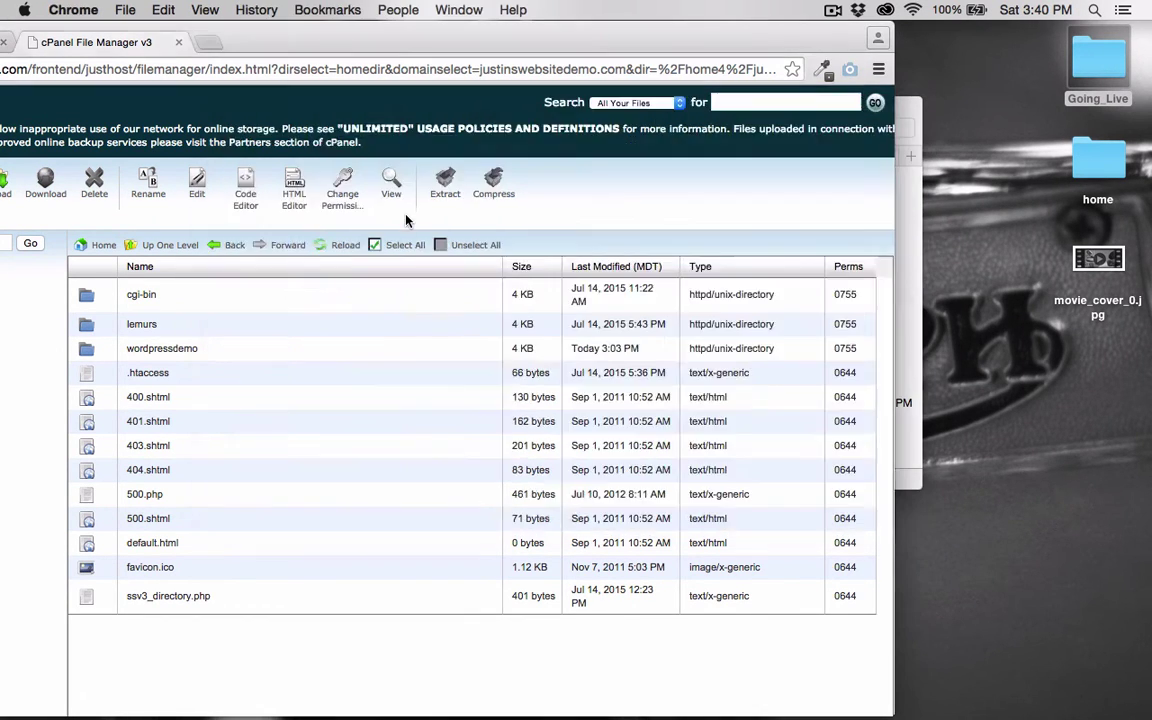
double_click(508, 42)
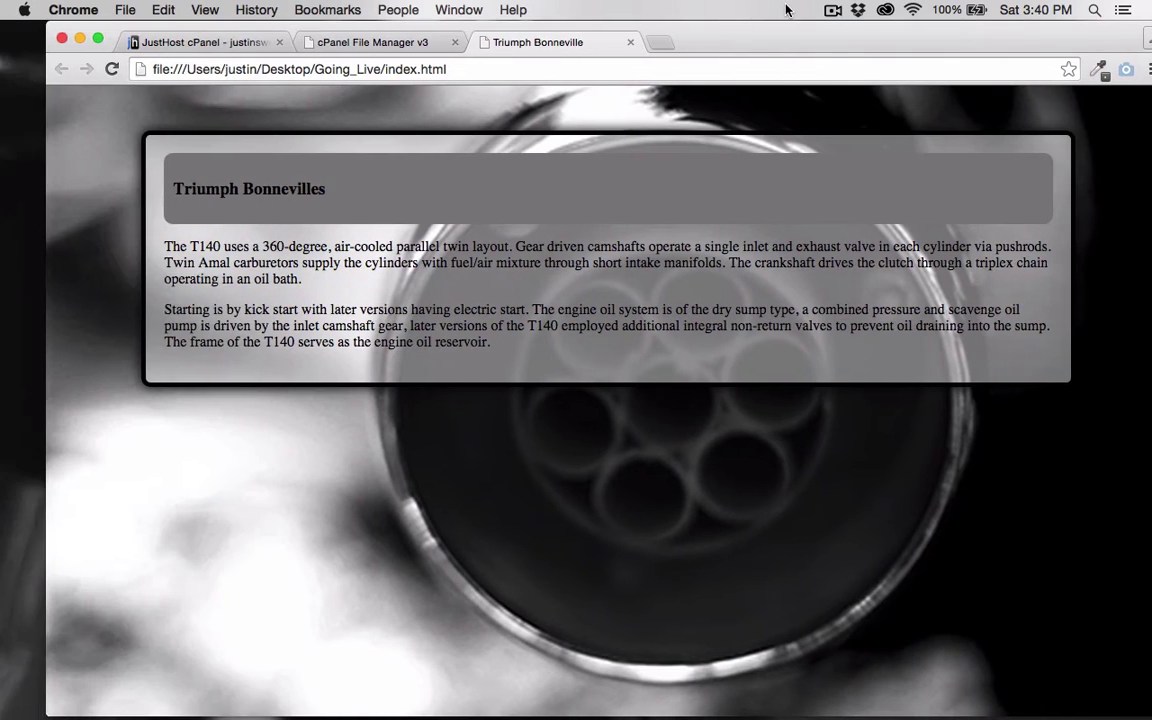
click(430, 69)
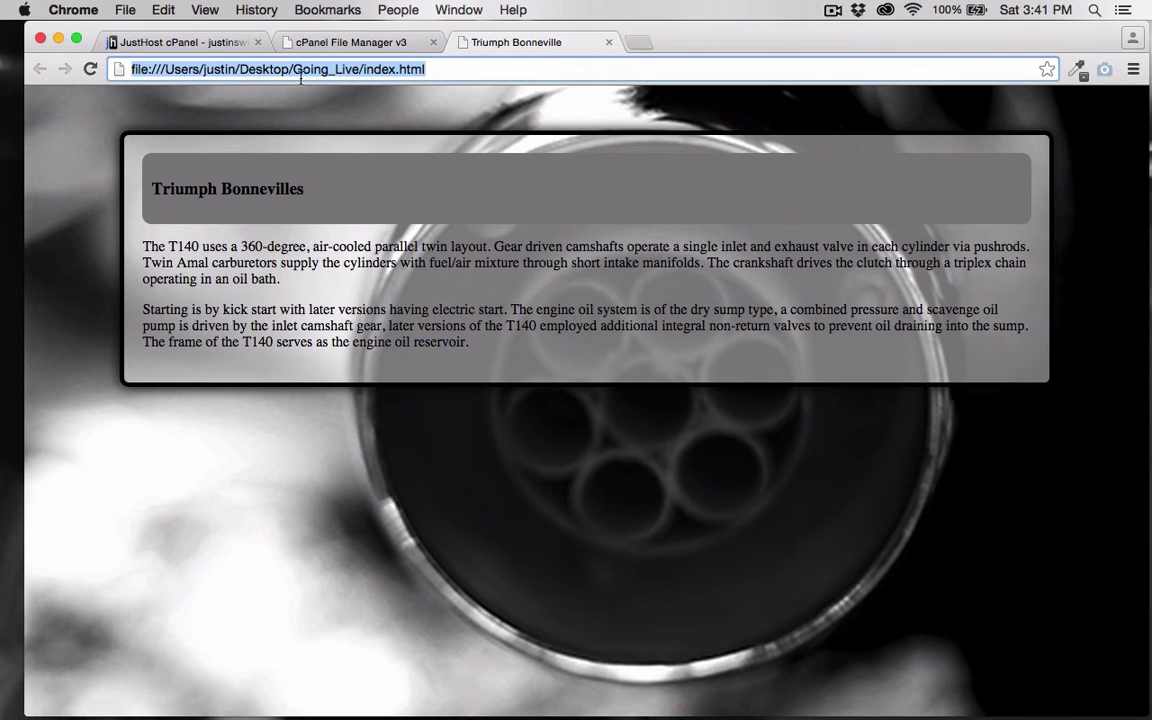
Close the local preview and bring the File Manager's public_html listing back to the front.
click(609, 43)
drag(599, 33, 566, 539)
click(1048, 238)
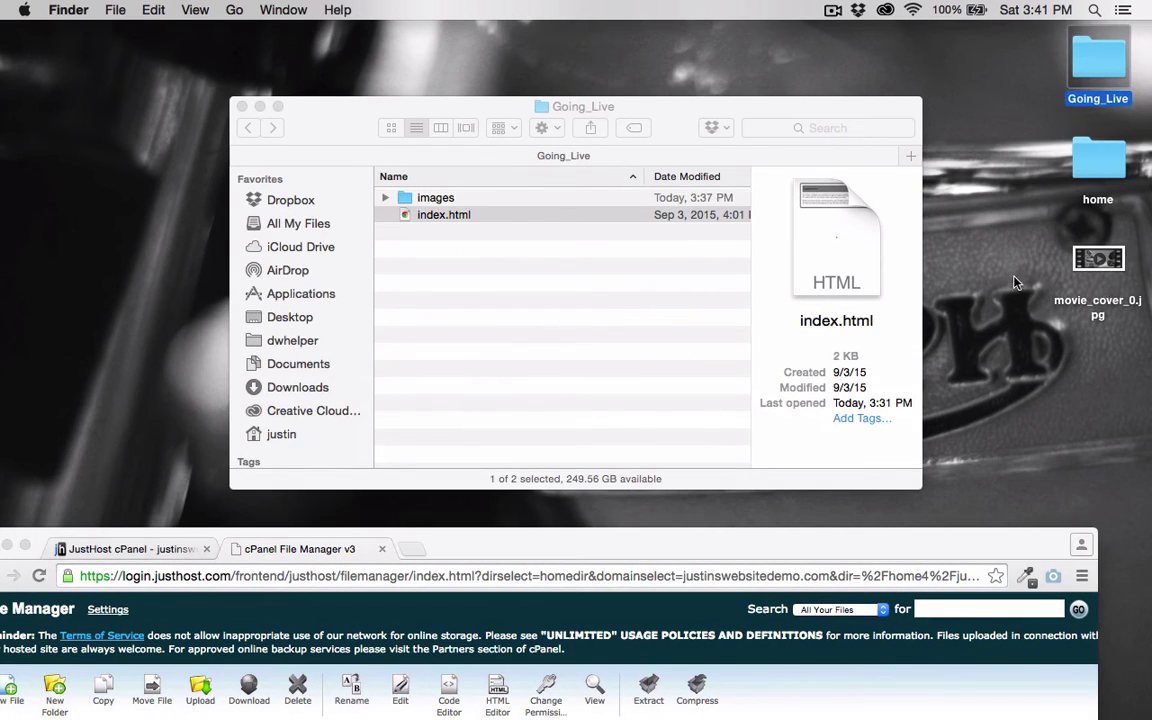
drag(800, 545, 921, 7)
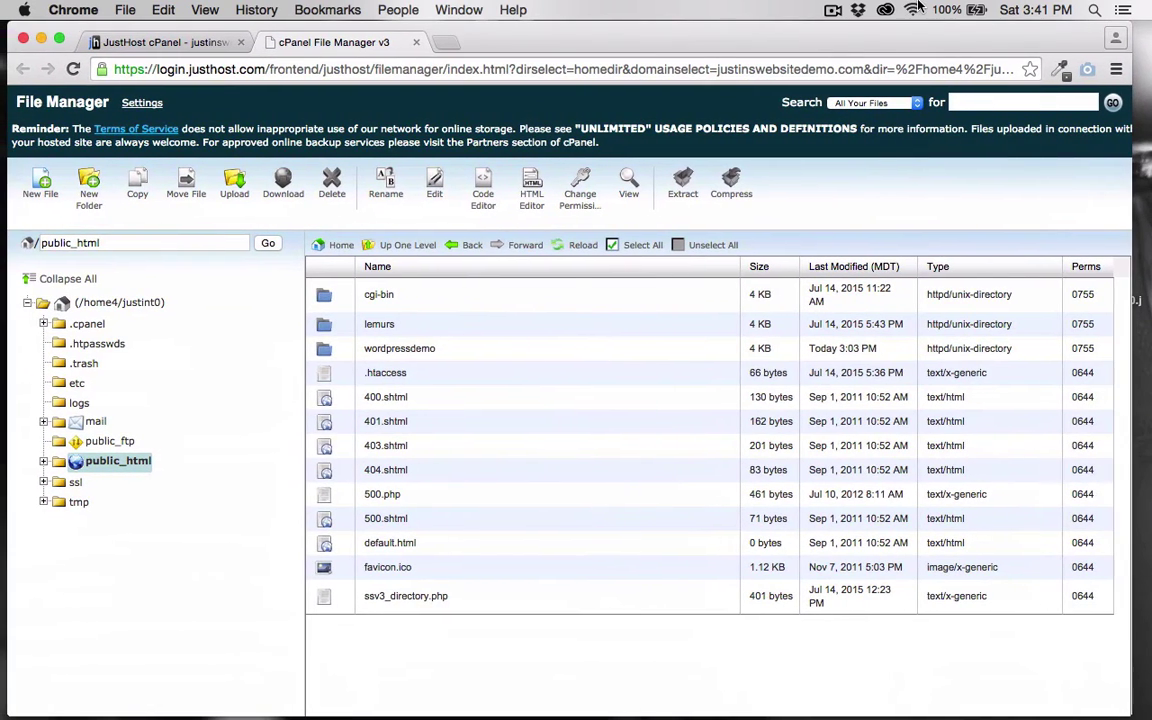
Create a folder named MART391 in public_html and open it.
click(90, 203)
text(MART391)
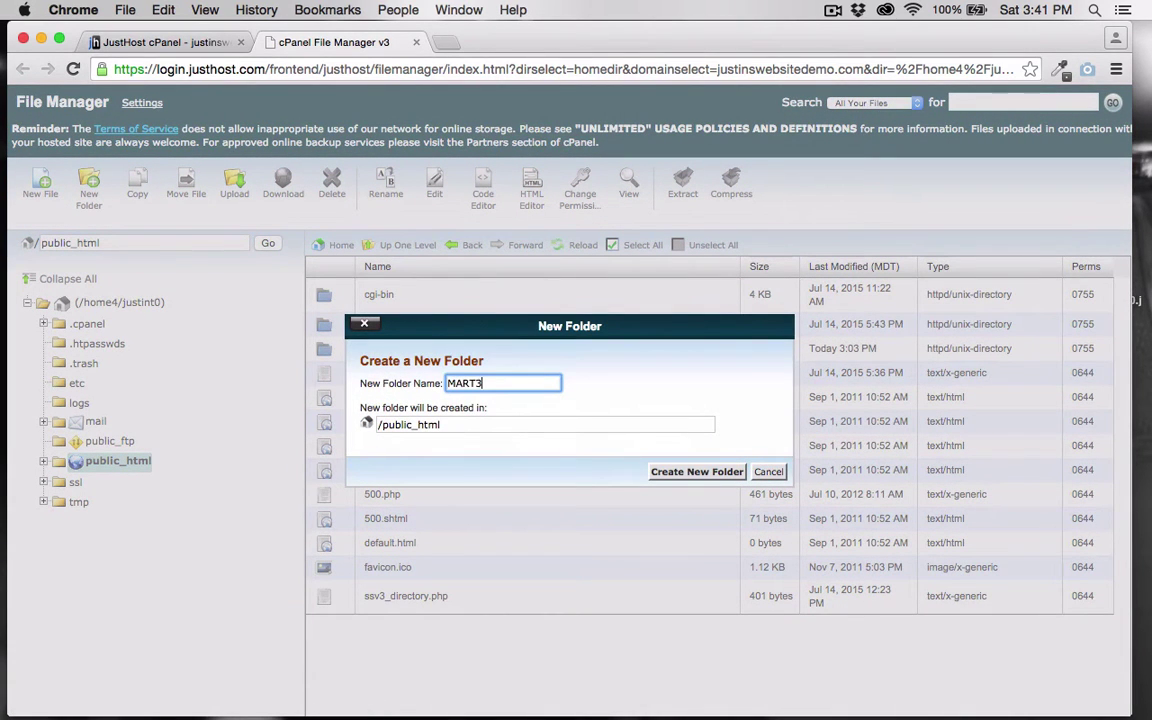
click(697, 472)
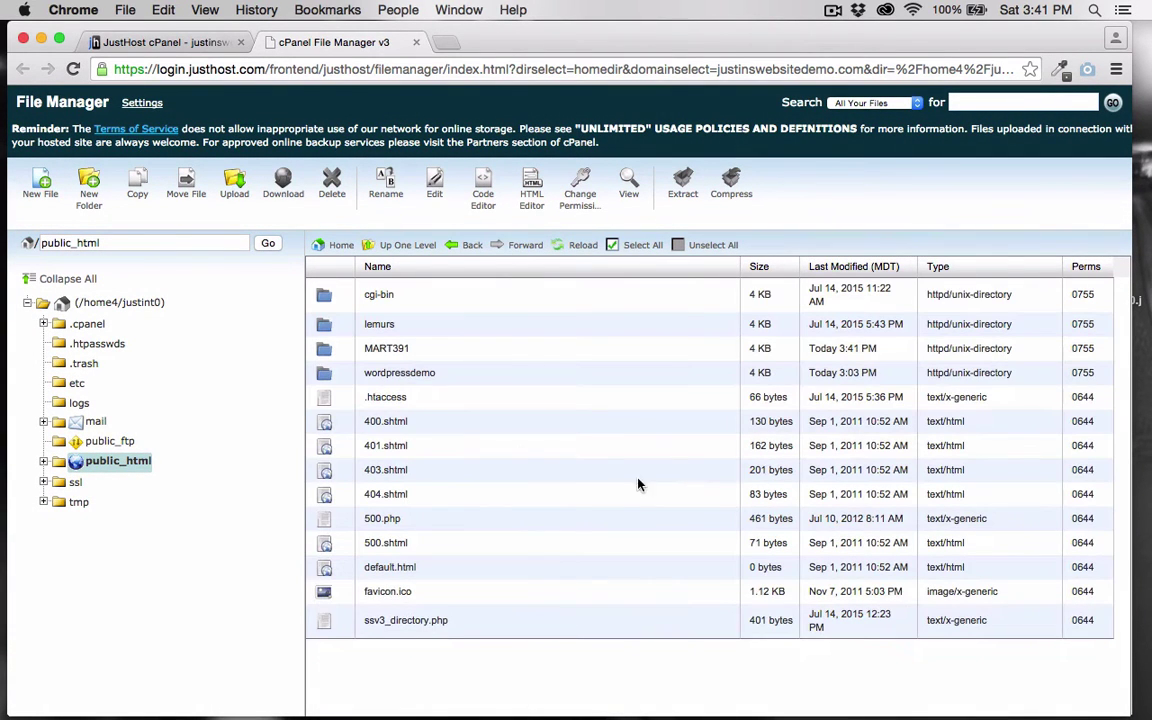
click(331, 350)
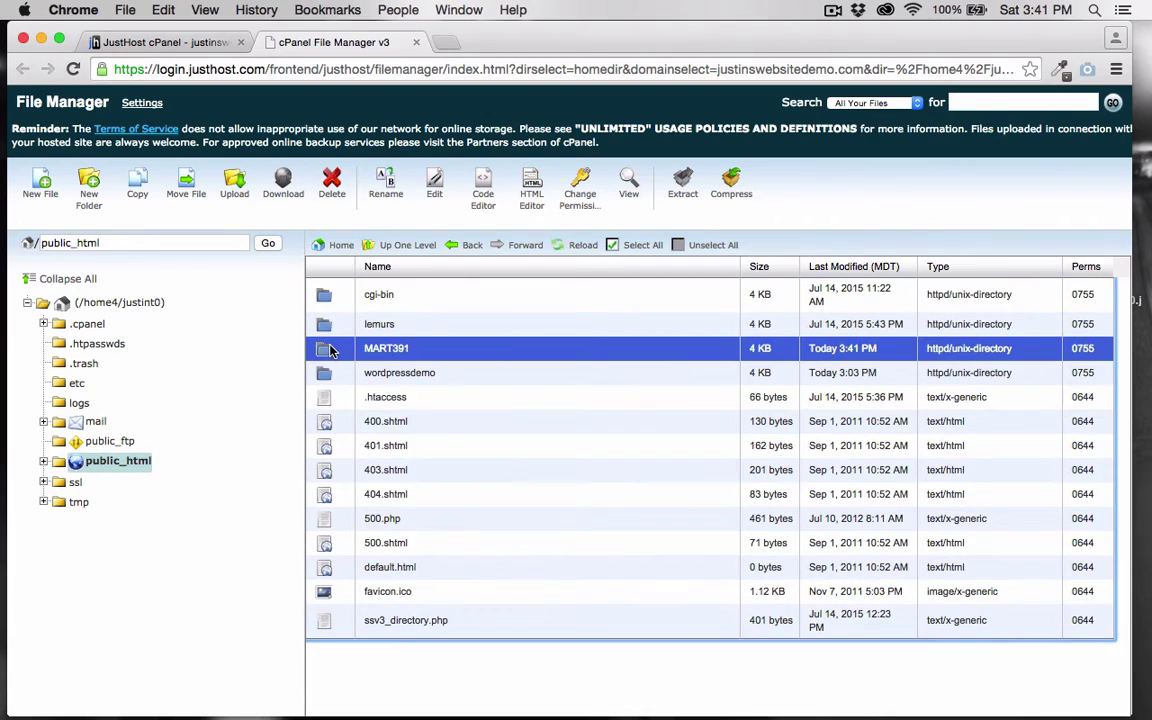
double_click(320, 356)
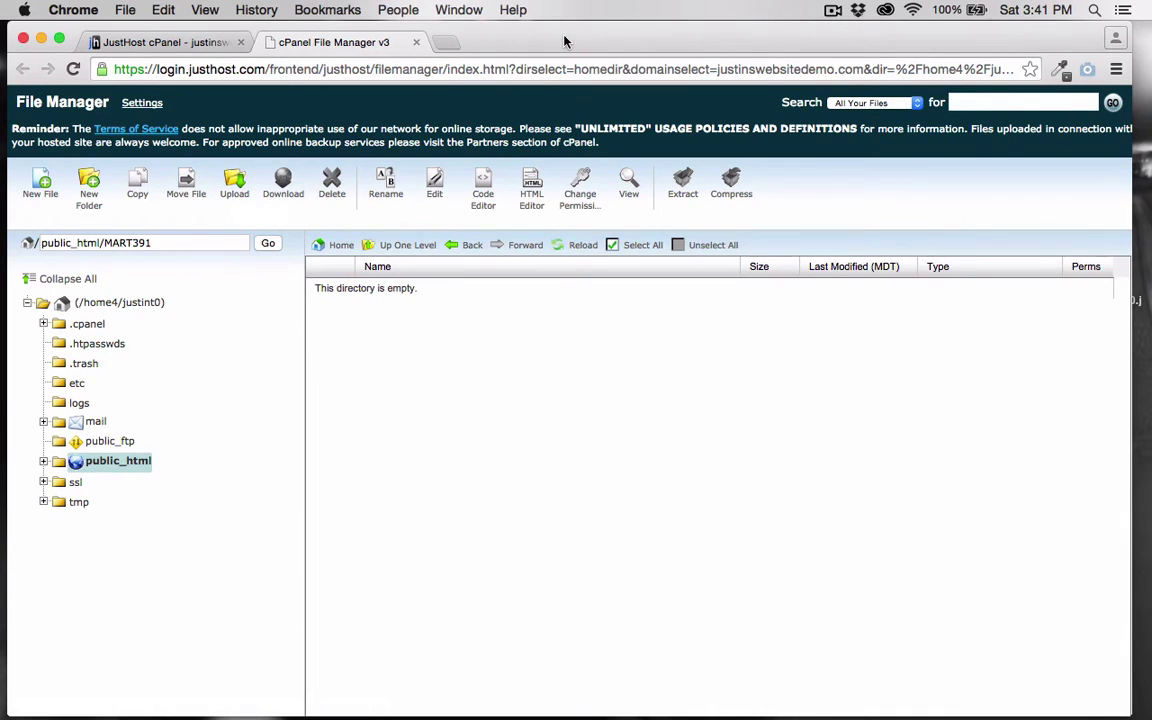
Compress the images folder and index.html in Going_Live into Archive.zip.
drag(564, 41, 419, 41)
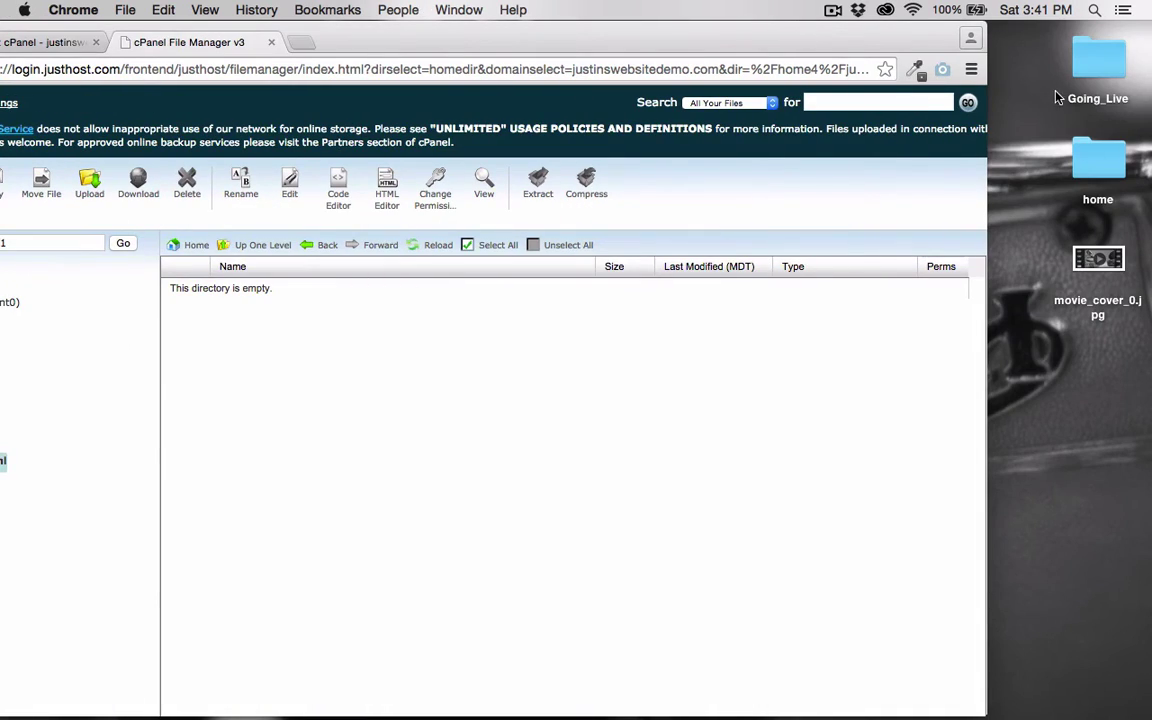
double_click(1090, 62)
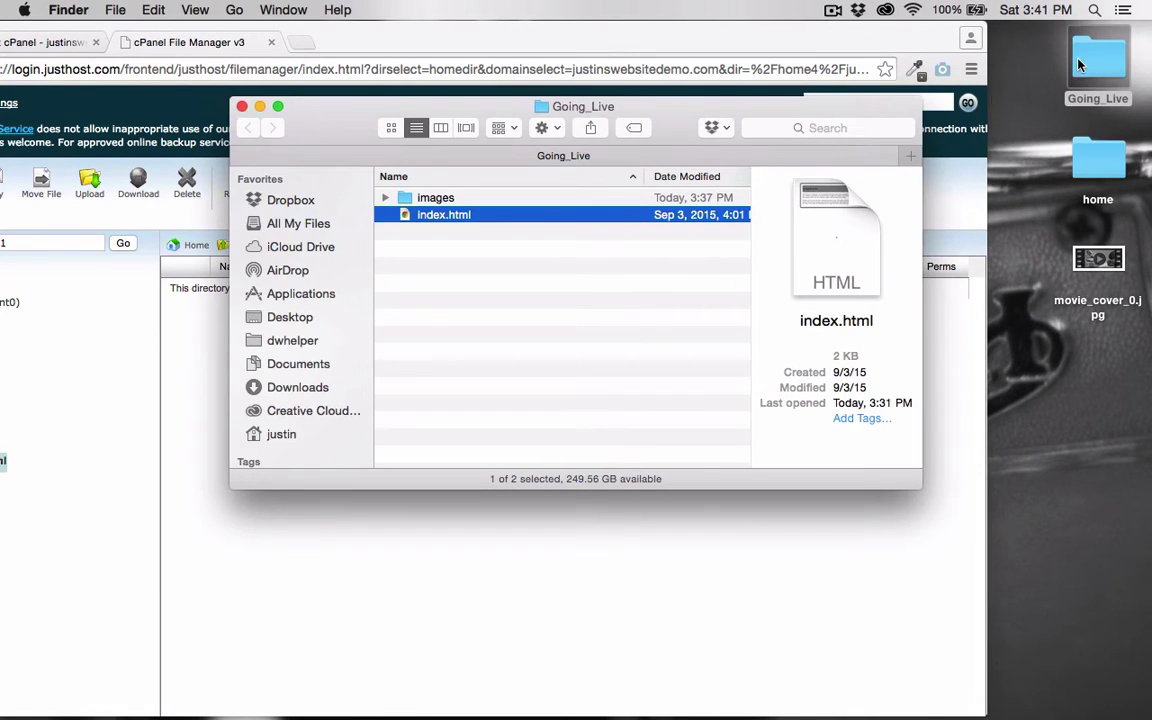
click(395, 199)
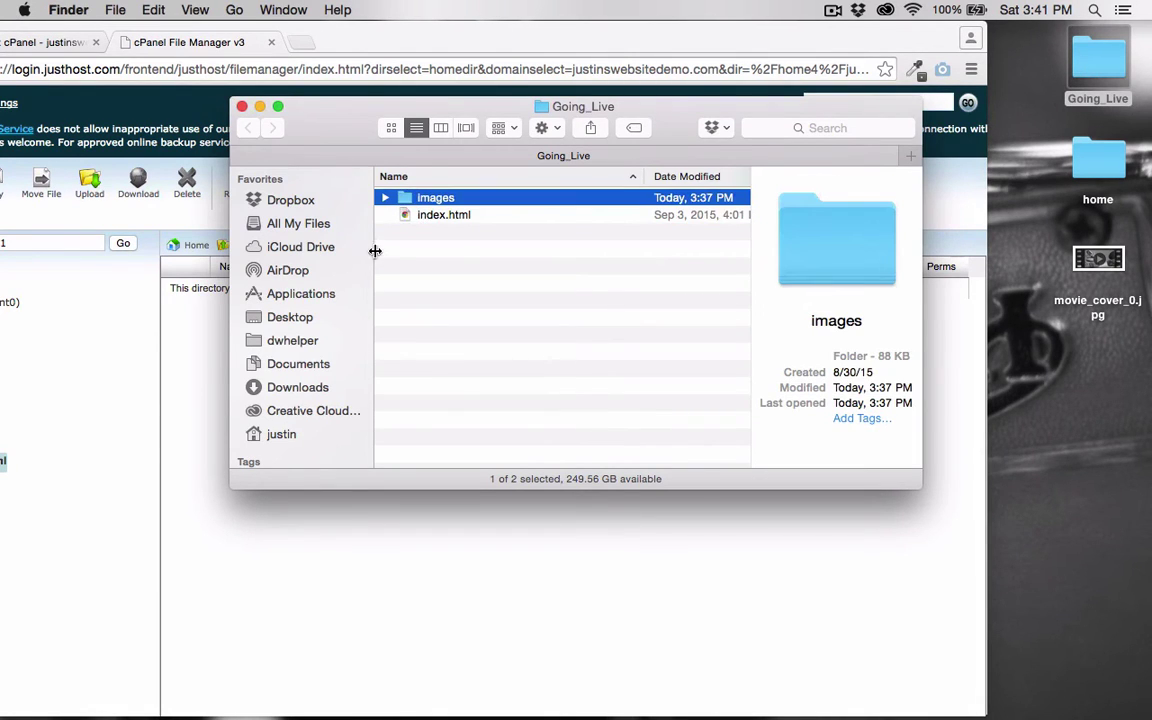
shift+click(372, 216)
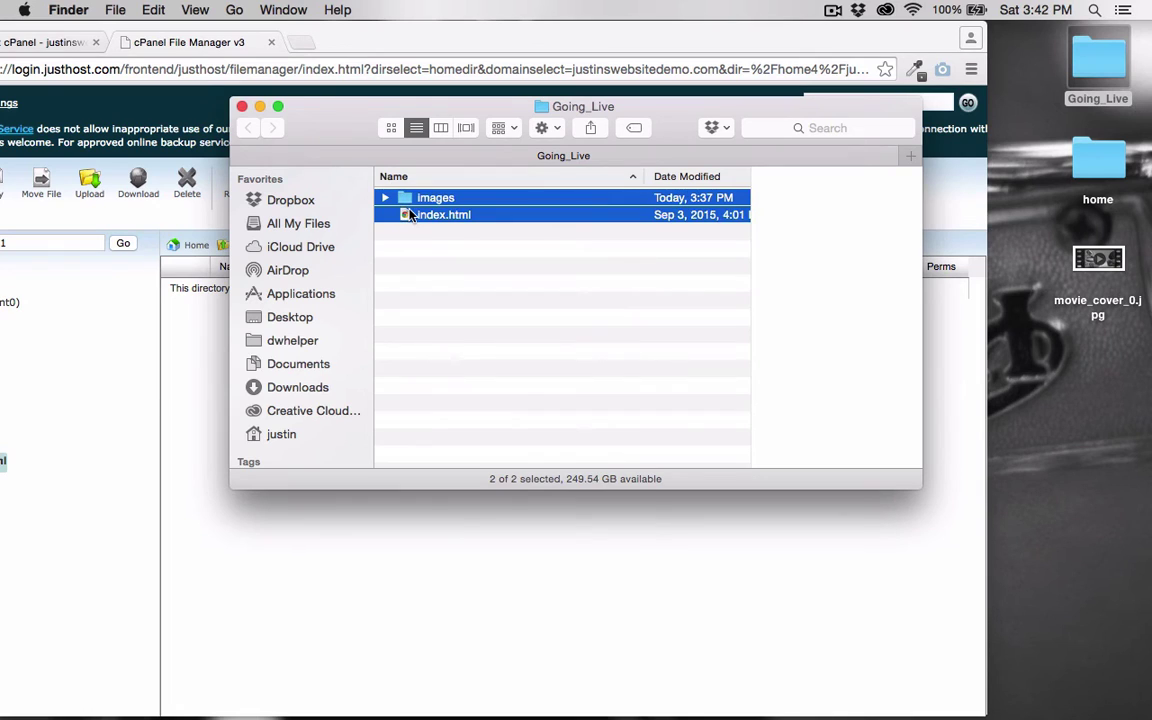
right_click(408, 215)
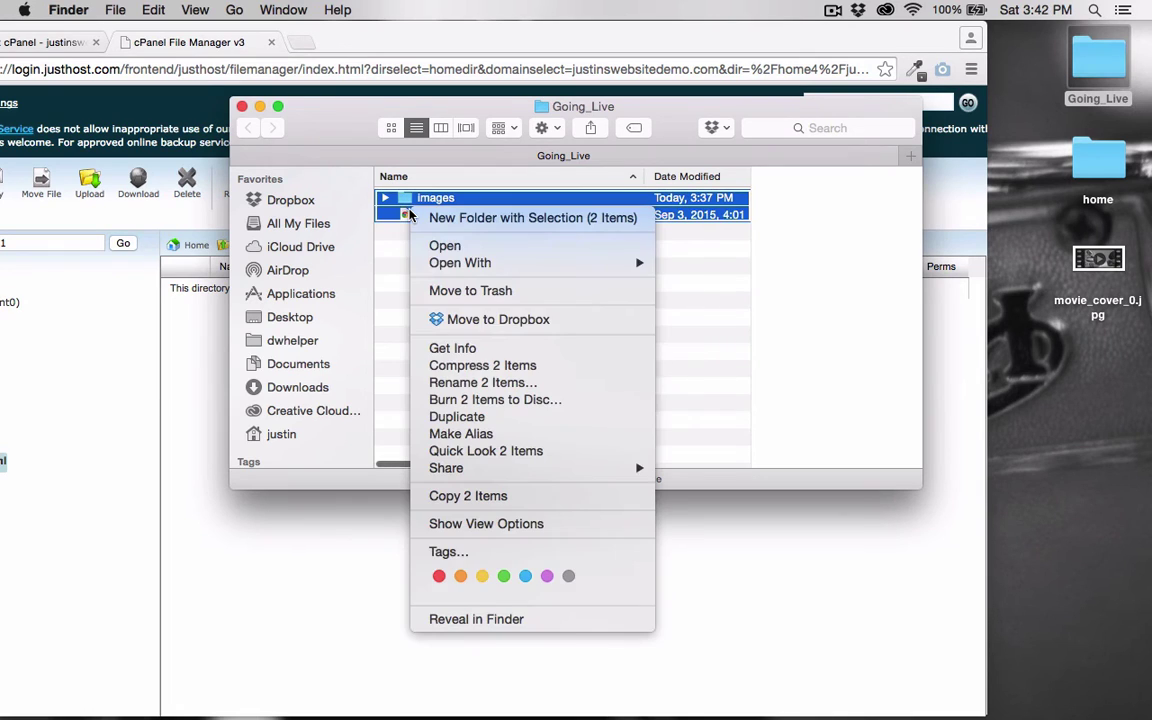
click(445, 365)
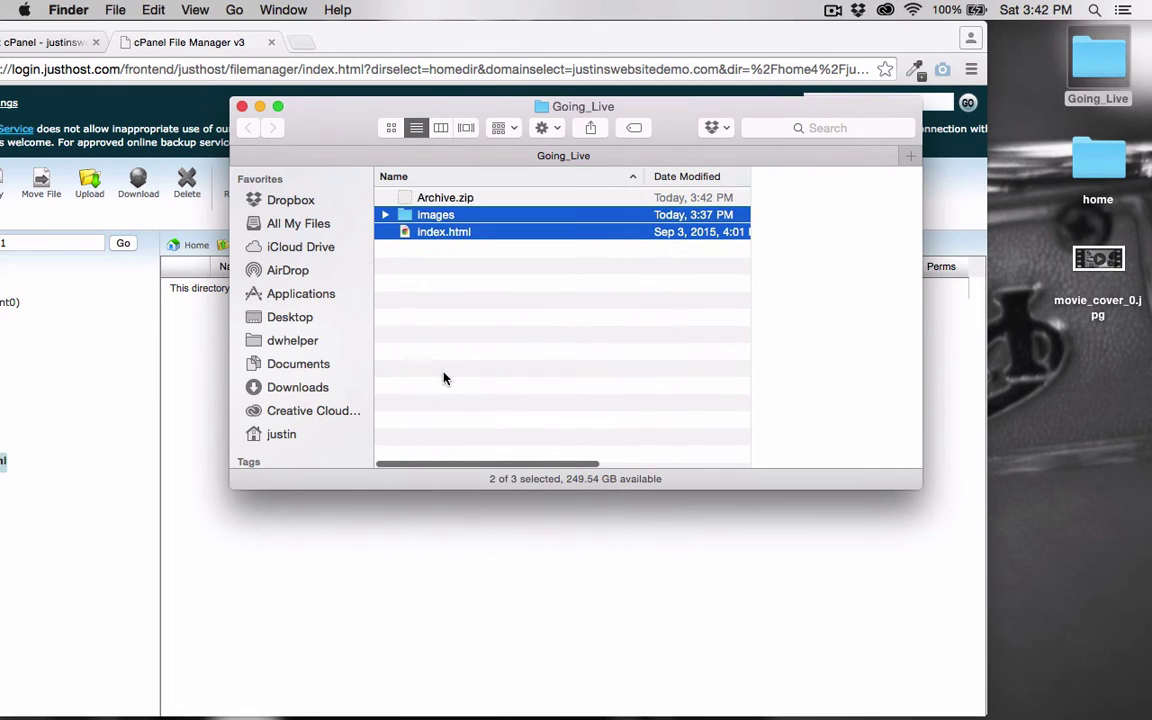
Rename Archive.zip to MART391.zip.
click(440, 201)
click(440, 198)
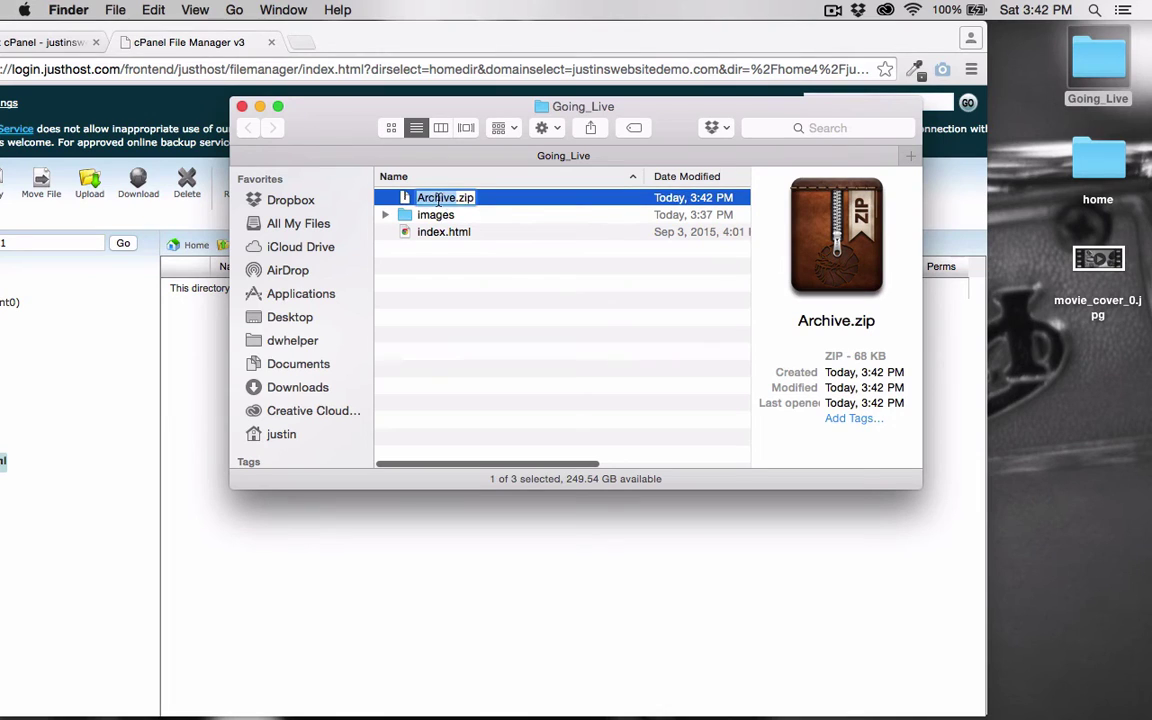
text(MART)
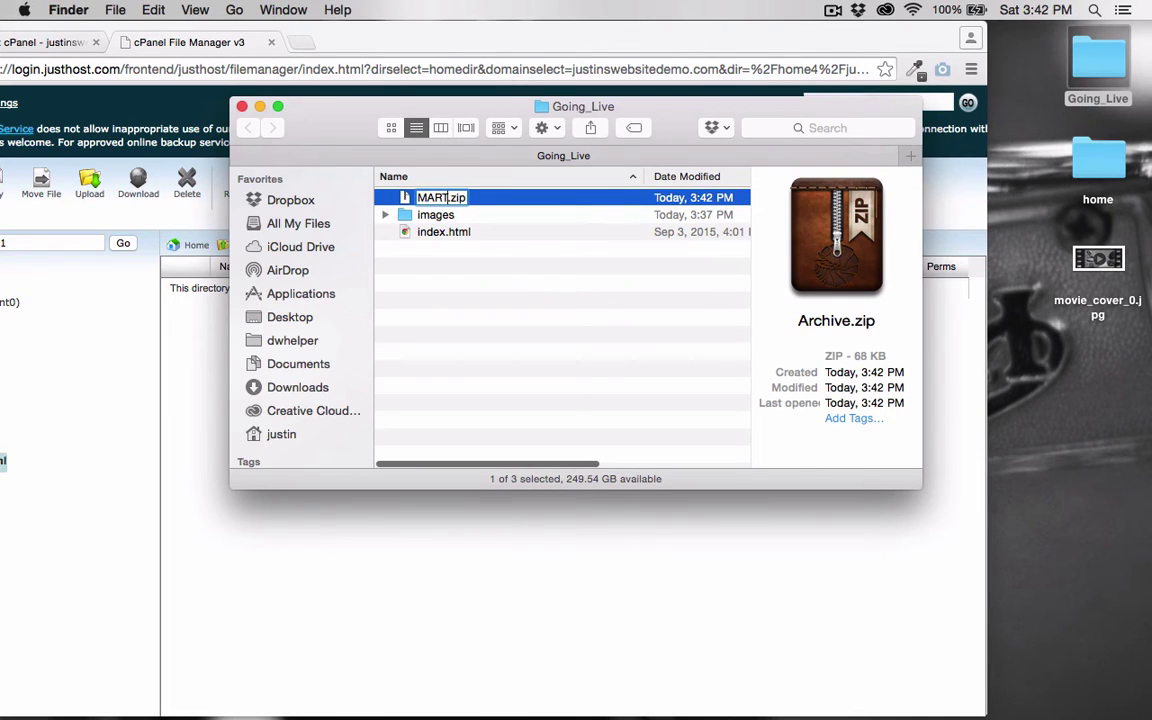
text(391)
key(Return)
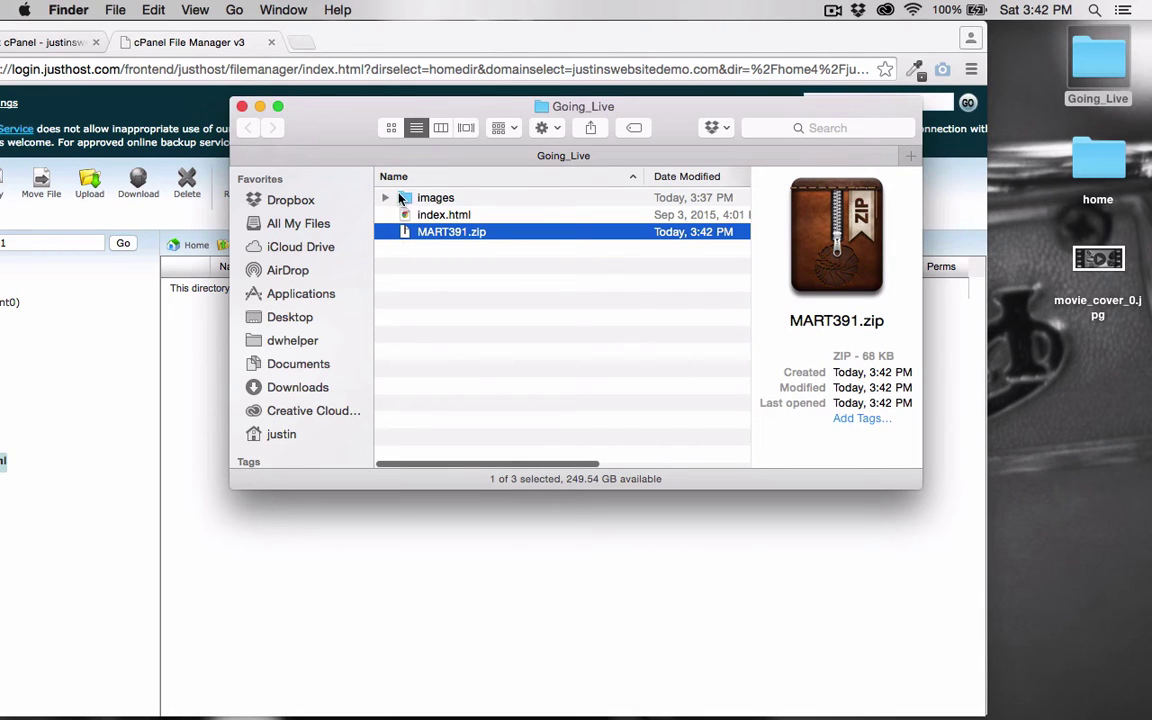
Choose MART391.zip from Going_Live on the Upload Files page for public_html/MART391.
click(379, 42)
double_click(379, 42)
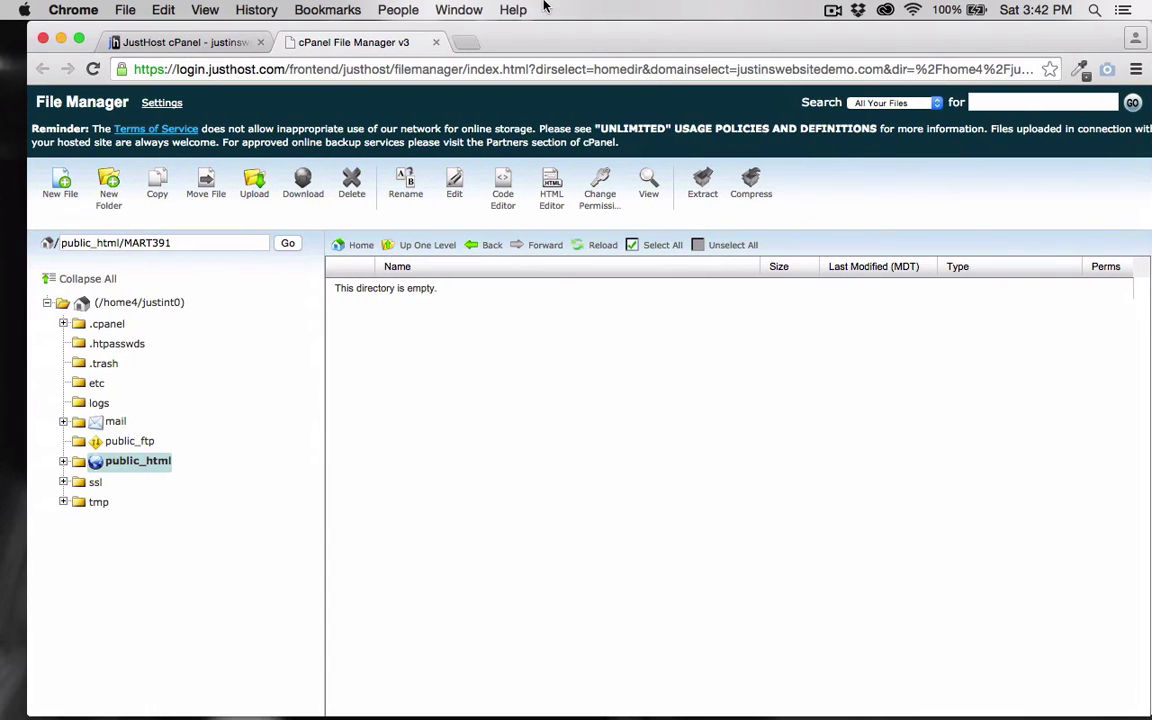
click(252, 185)
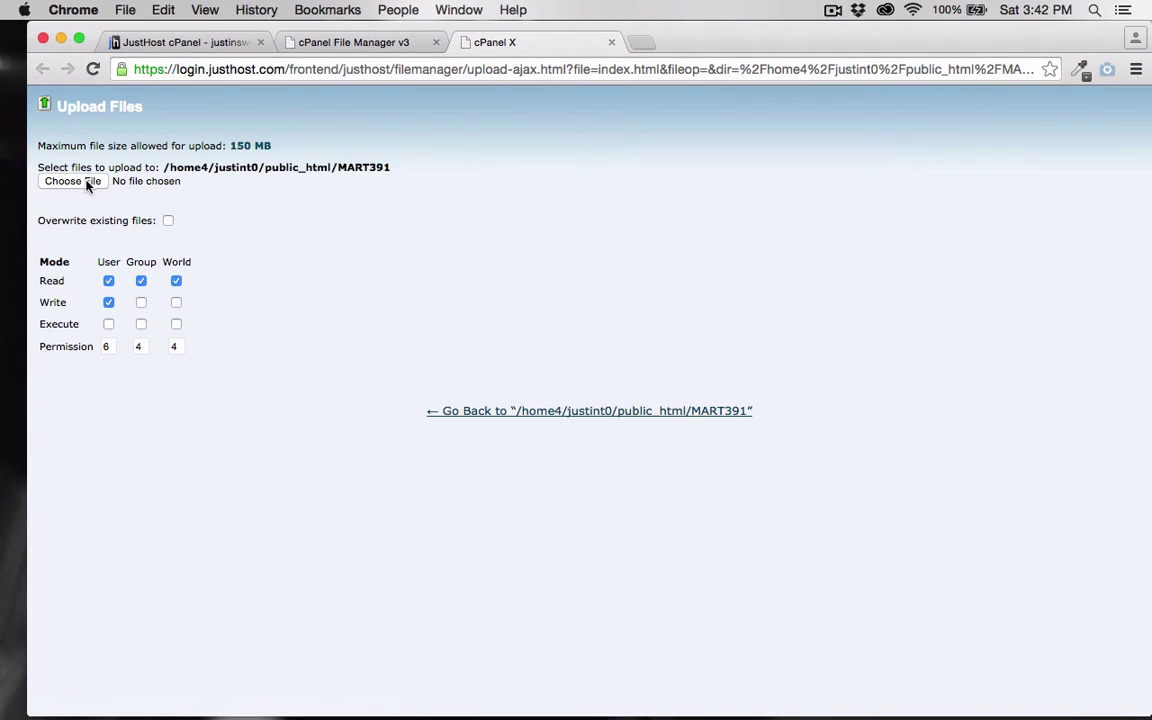
click(78, 184)
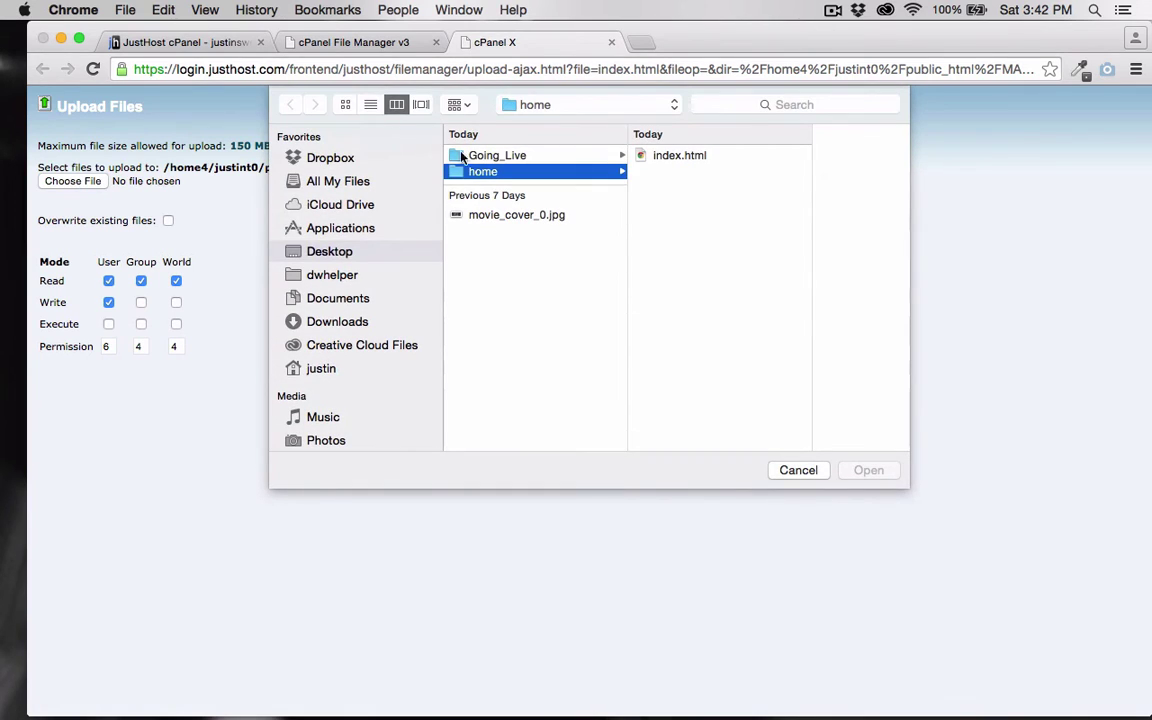
click(492, 155)
click(670, 186)
click(870, 471)
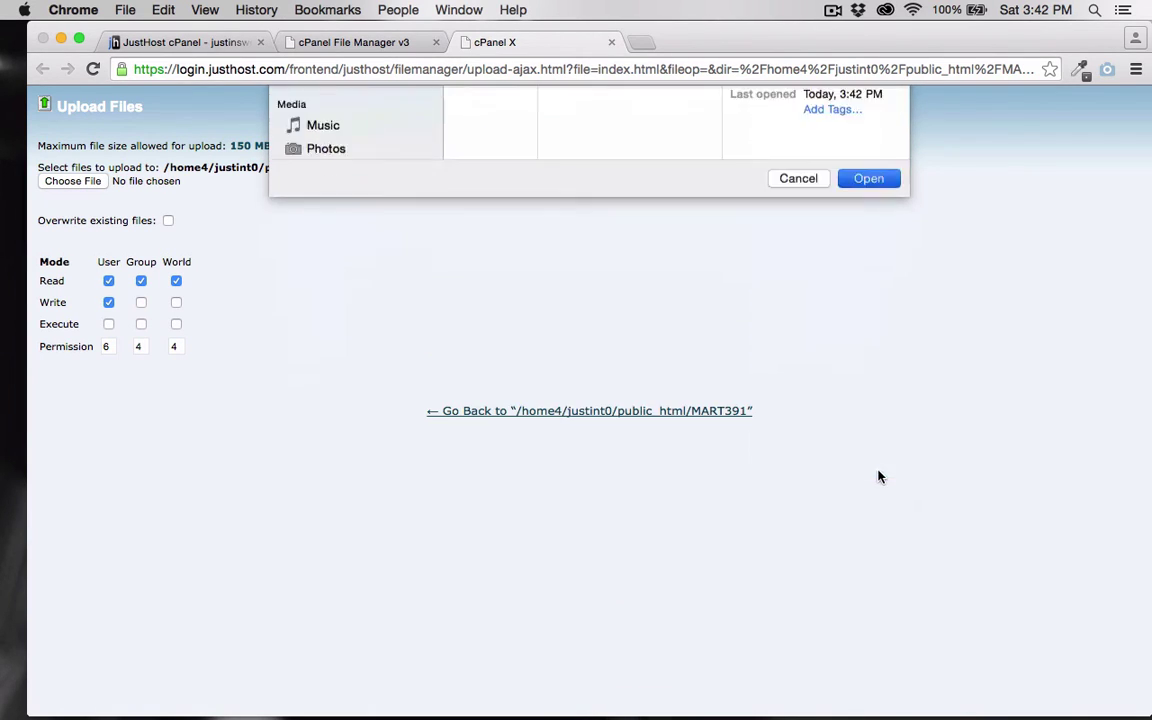
drag(670, 33, 644, 27)
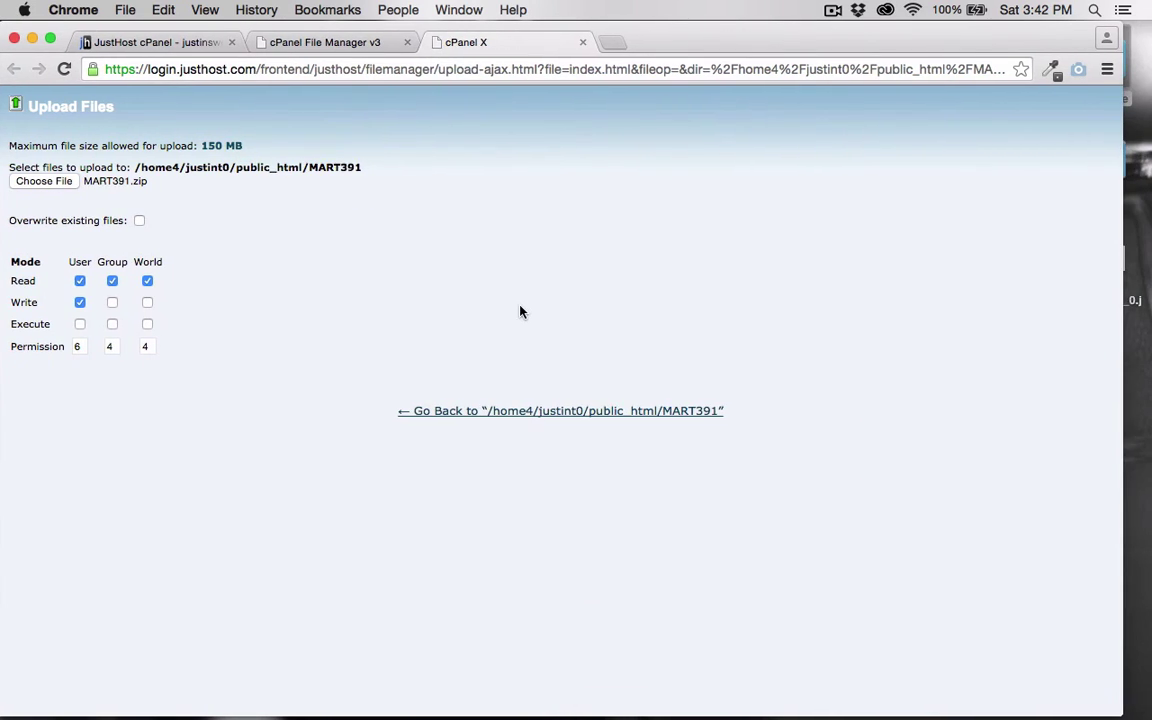
Extract MART391.zip into public_html/MART391, unpacking the images folder and index.html.
click(527, 412)
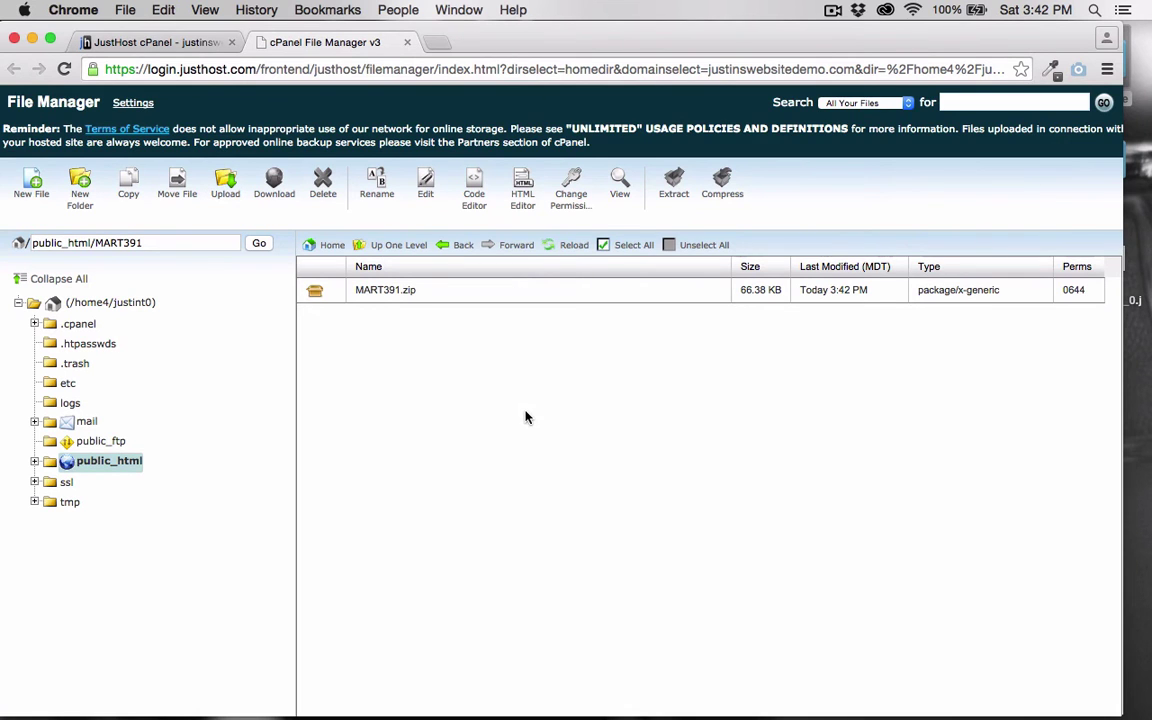
click(316, 292)
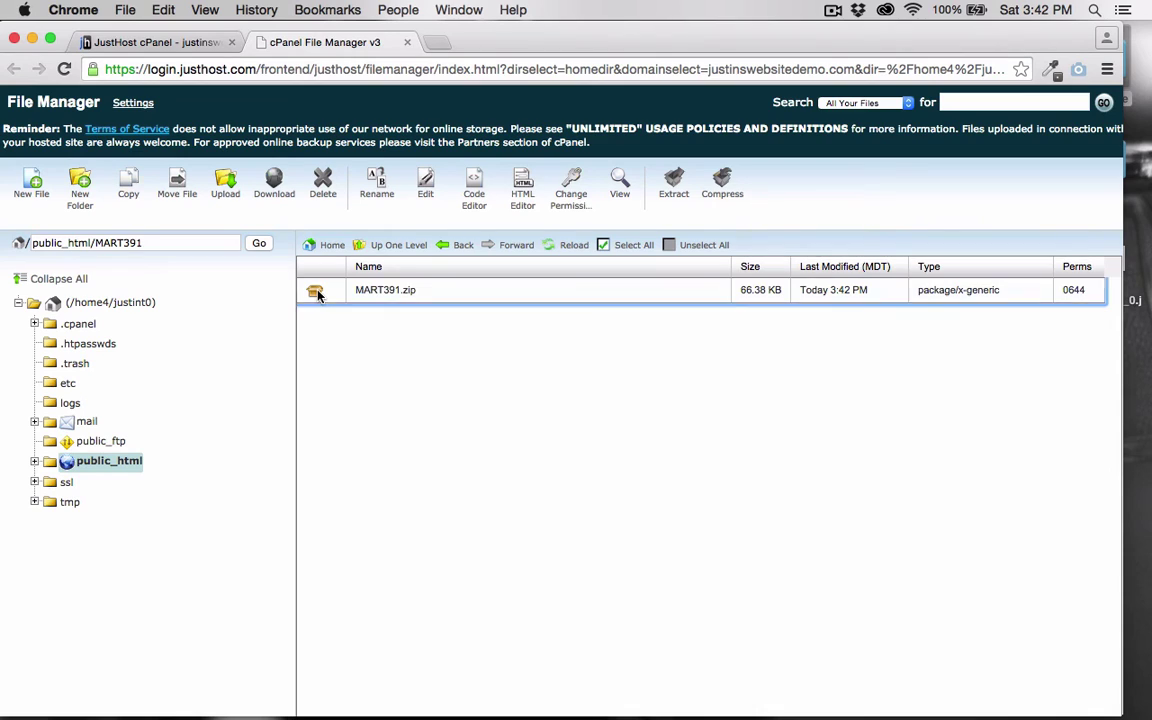
click(316, 292)
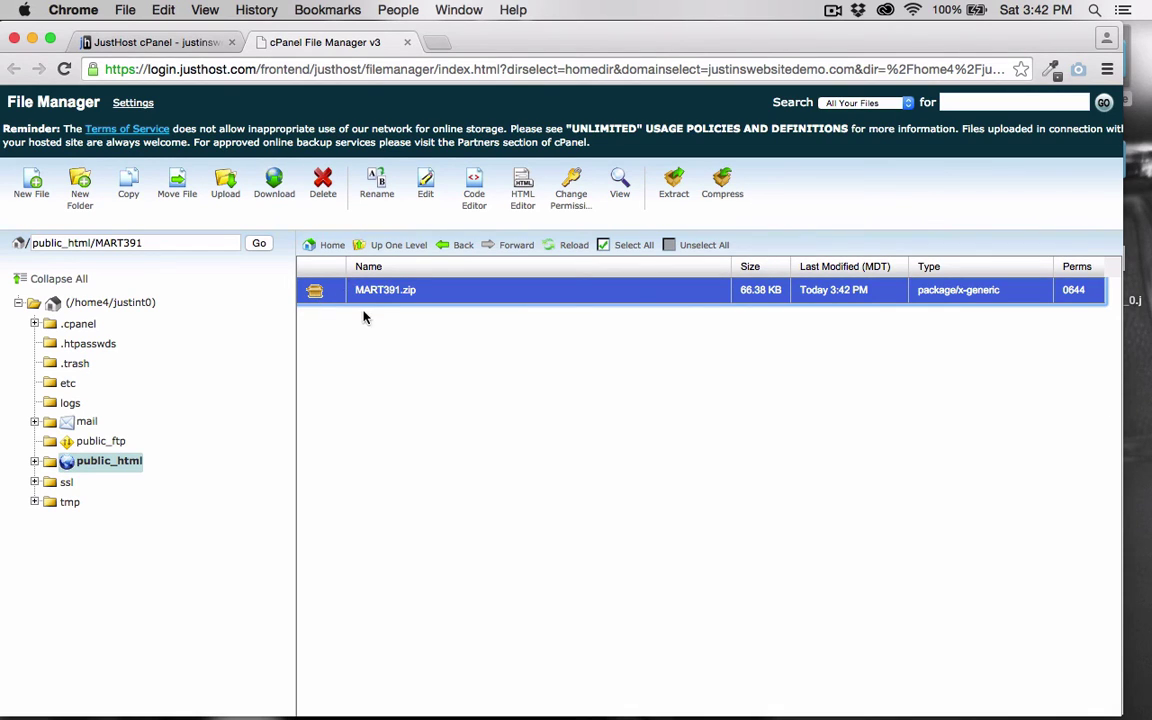
click(672, 187)
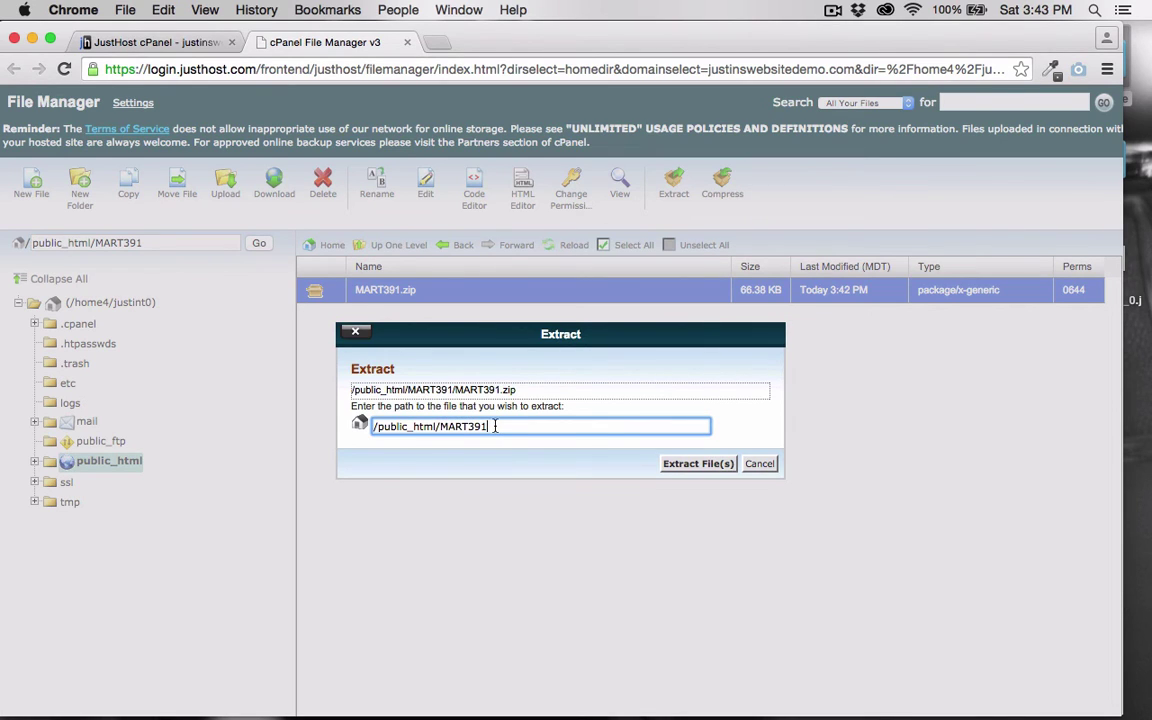
click(682, 466)
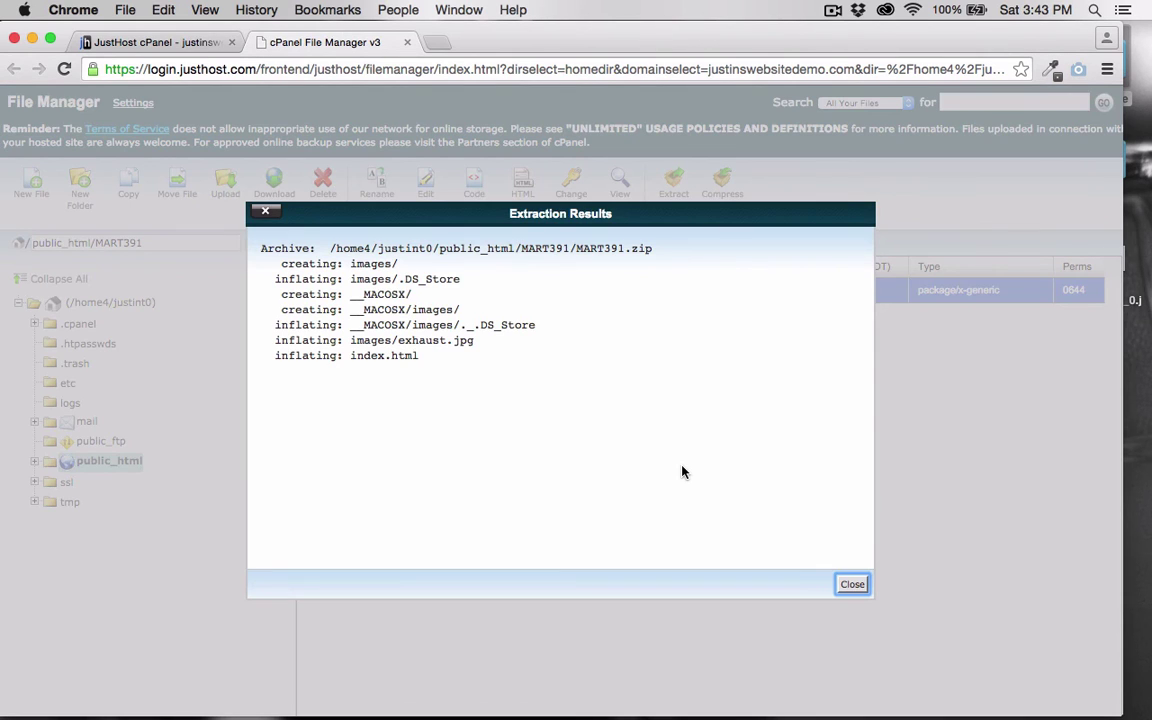
click(852, 587)
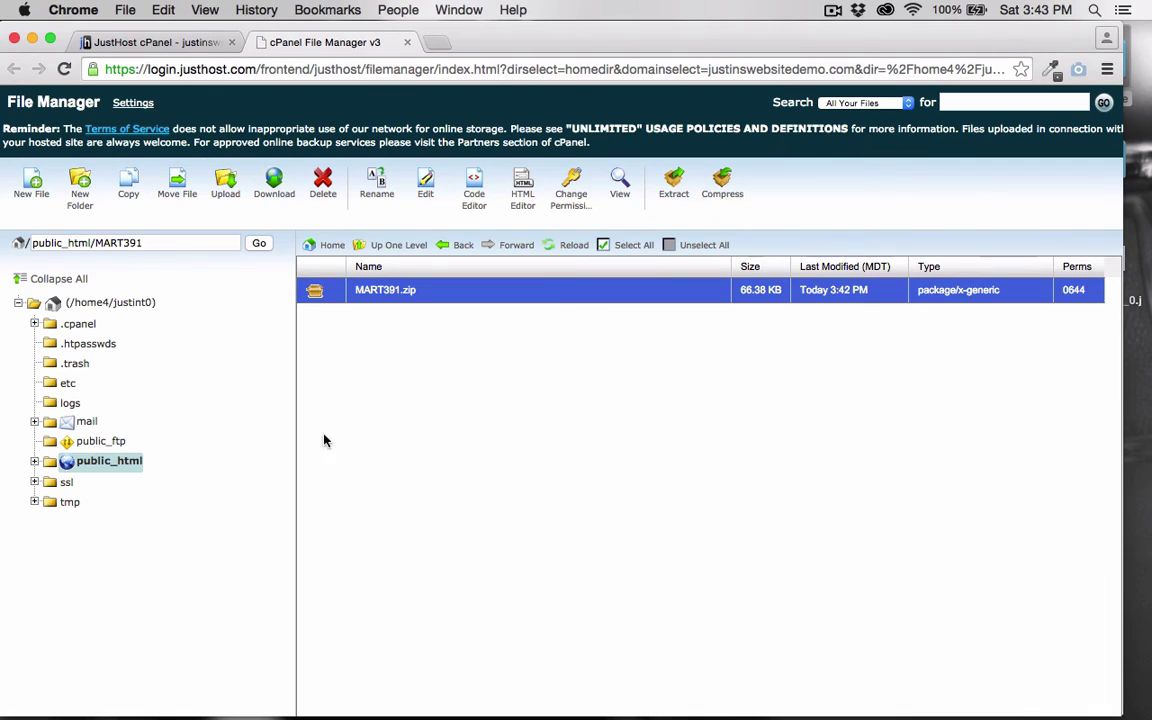
Reload the listing and delete MART391.zip from public_html/MART391.
click(571, 250)
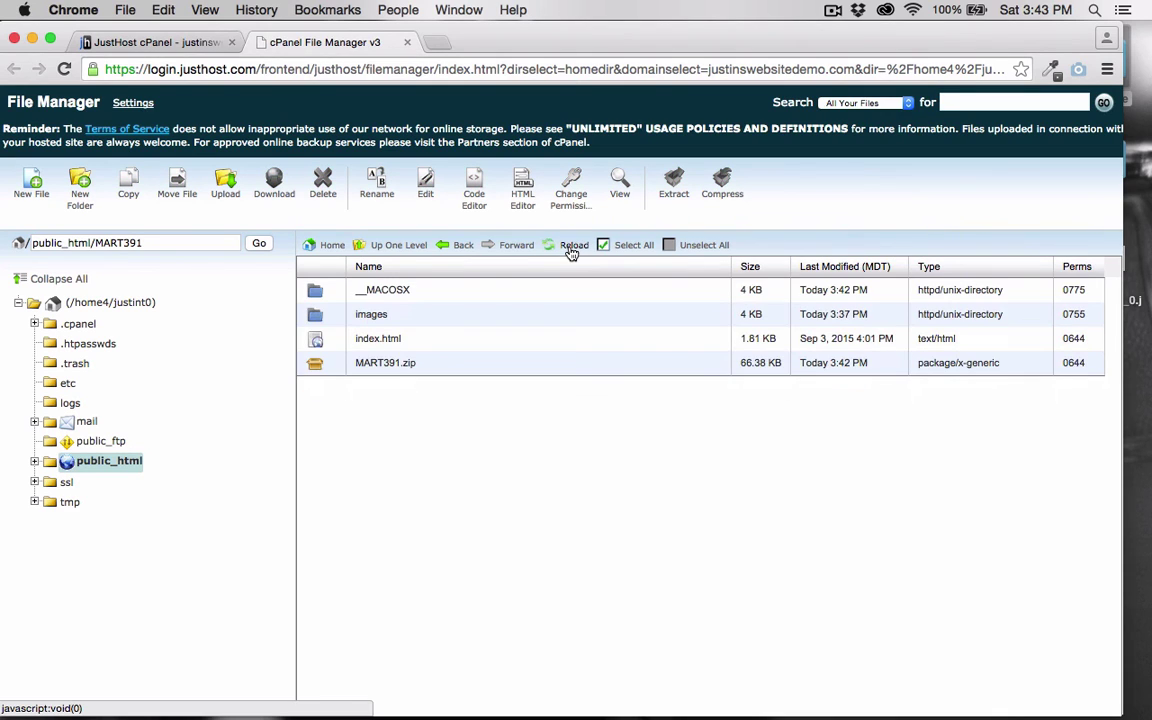
click(314, 316)
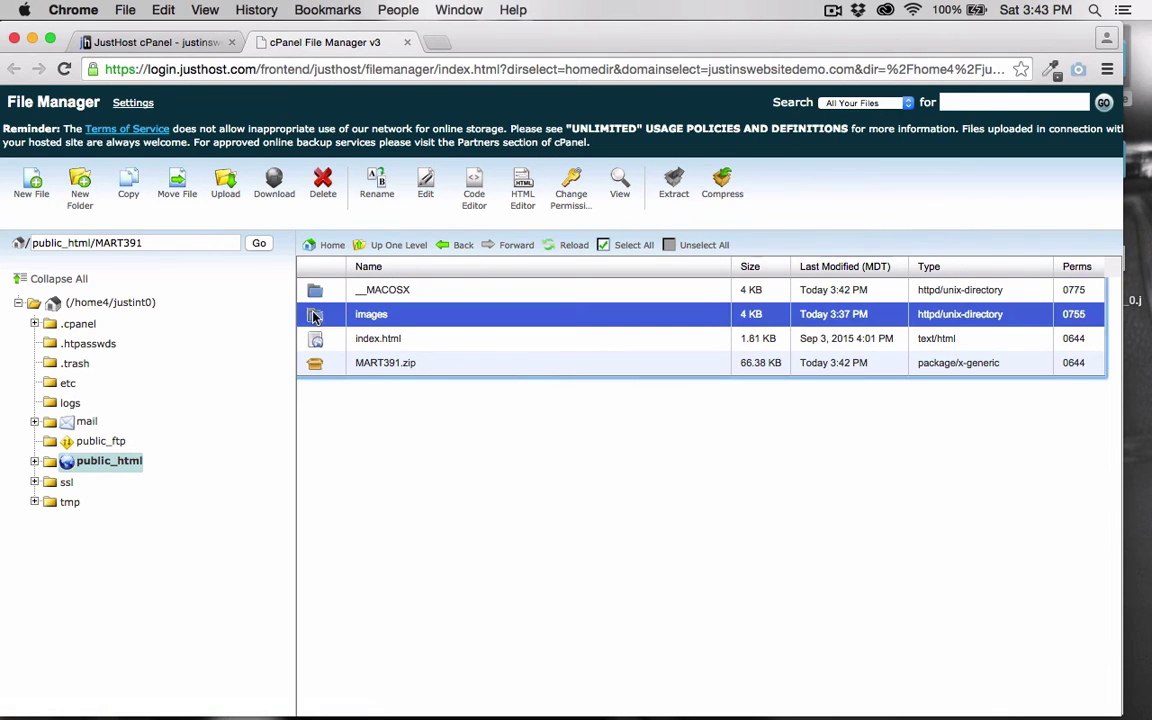
click(315, 340)
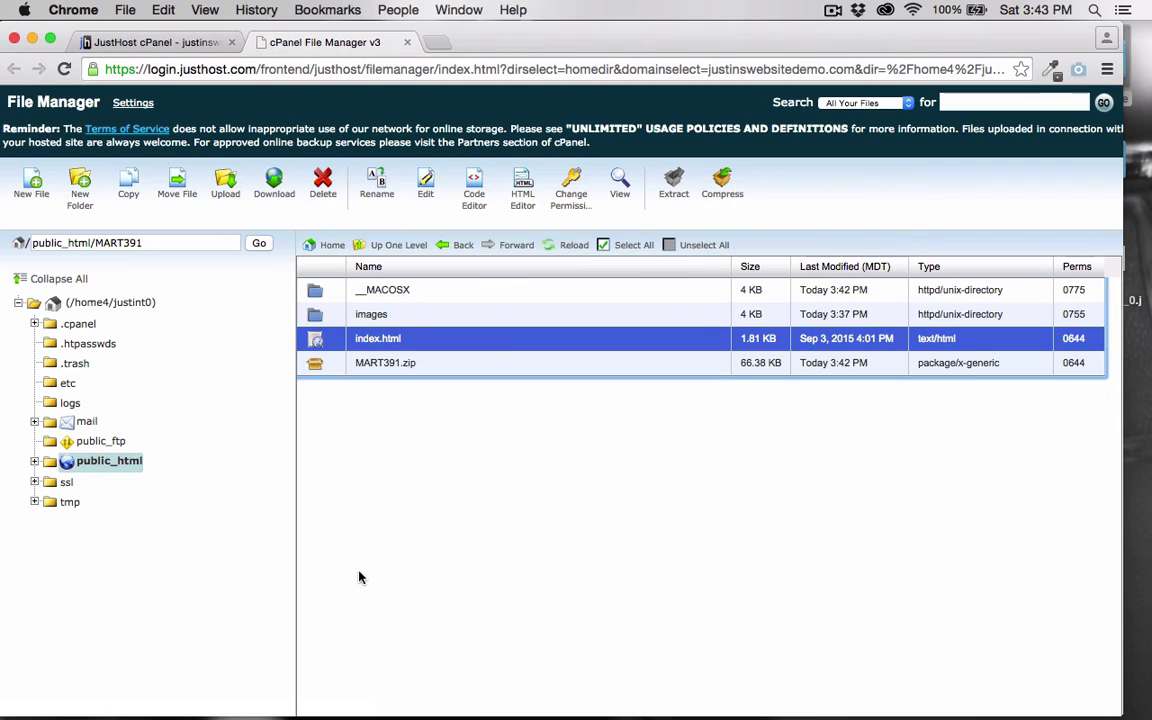
click(418, 365)
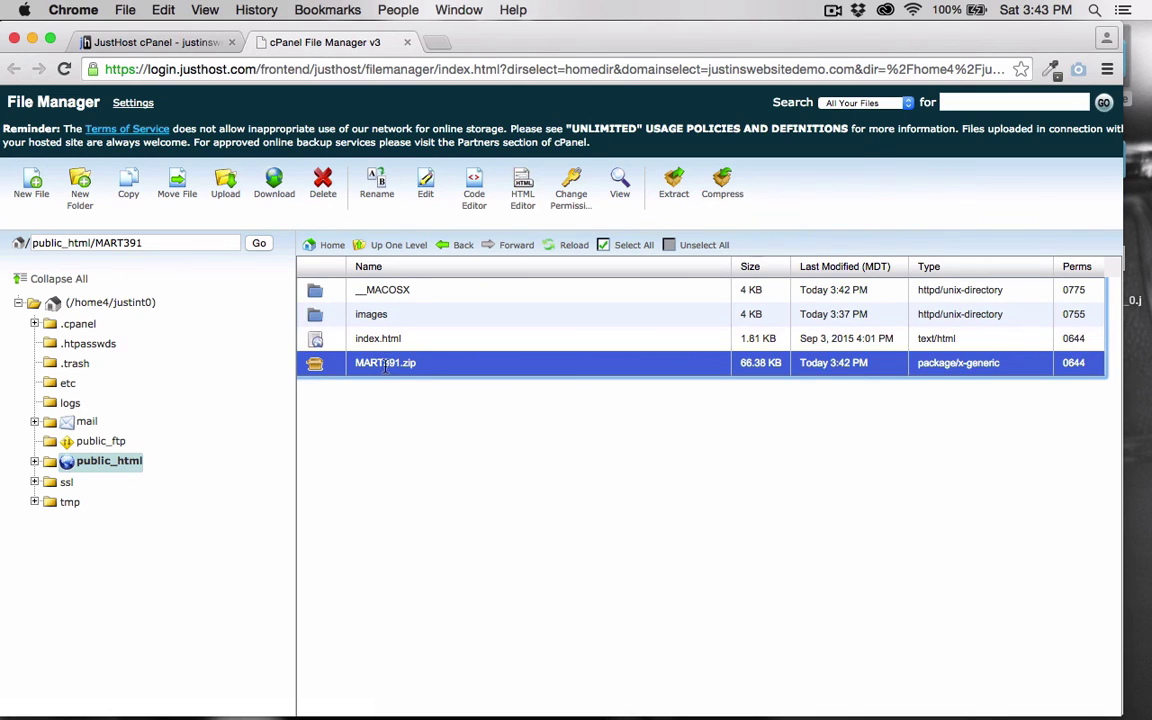
click(325, 196)
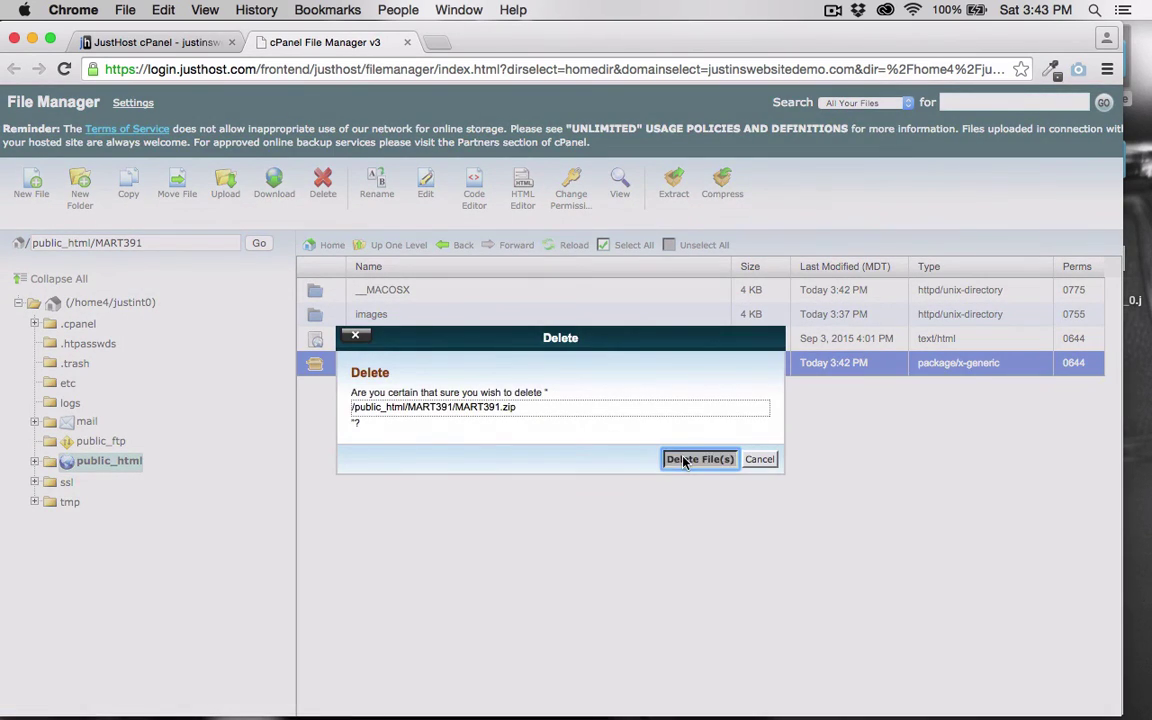
click(699, 460)
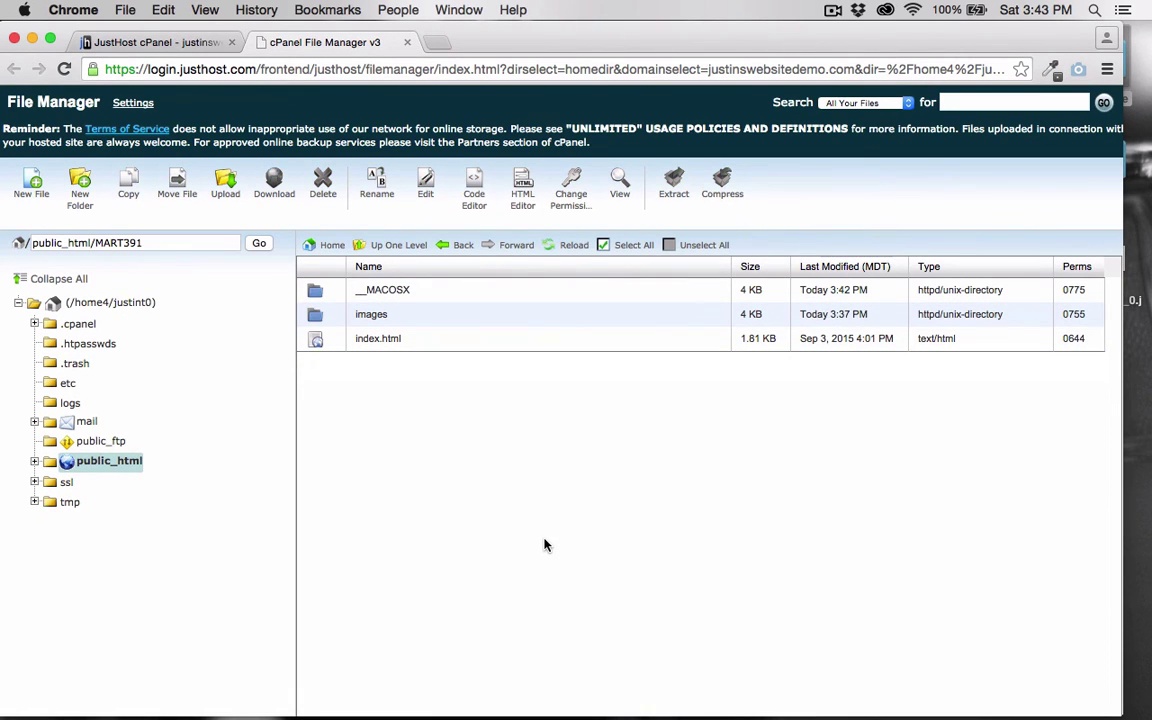
Select the full folder path in the path field for copying.
click(316, 292)
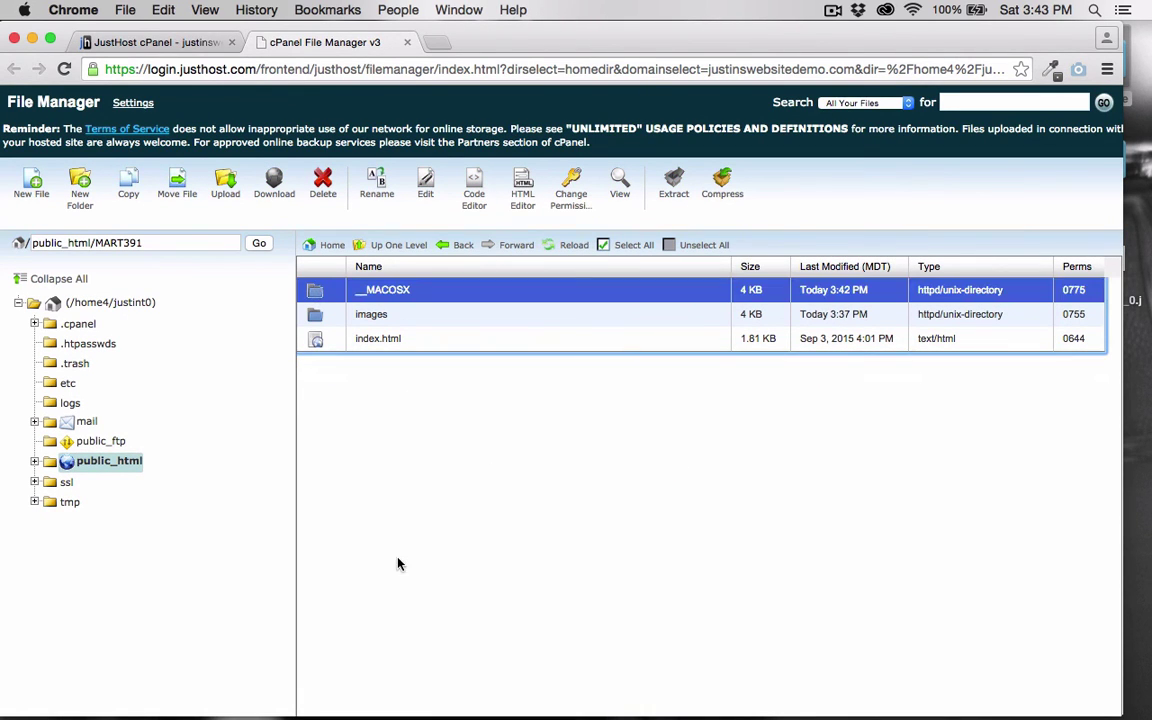
click(32, 241)
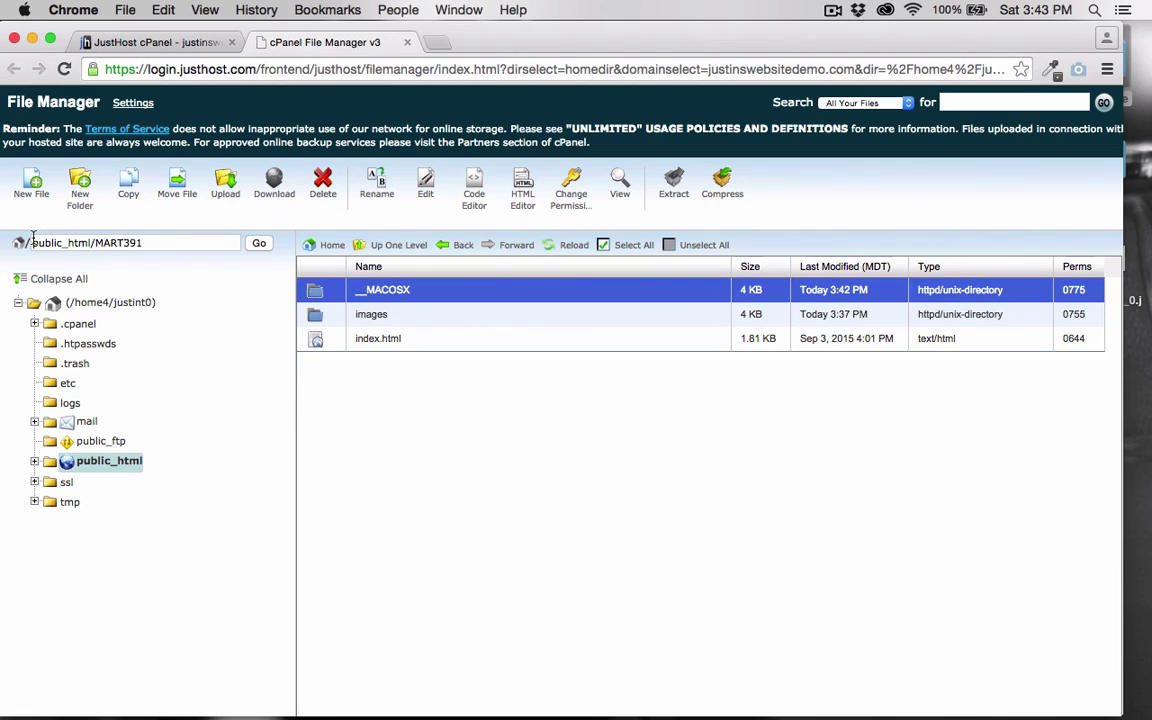
triple_click(91, 242)
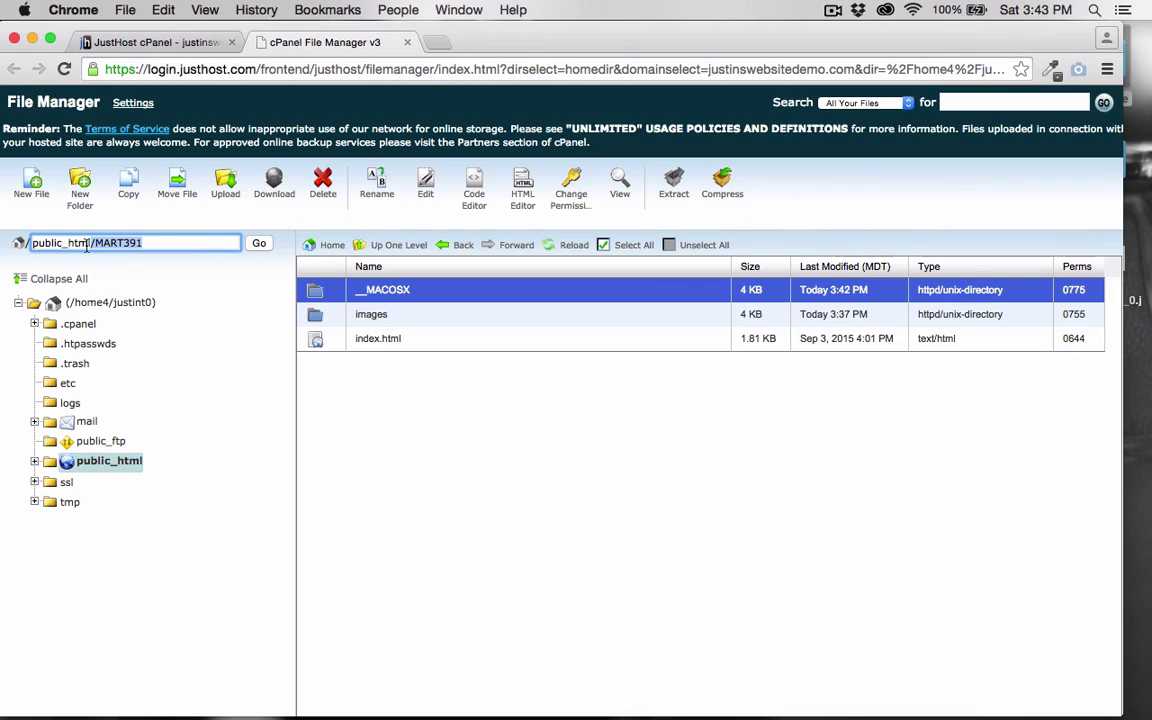
In a new tab, load justinswebsitedemo.com/MART391/ to view the live Triumph Bonnevilles page.
click(437, 42)
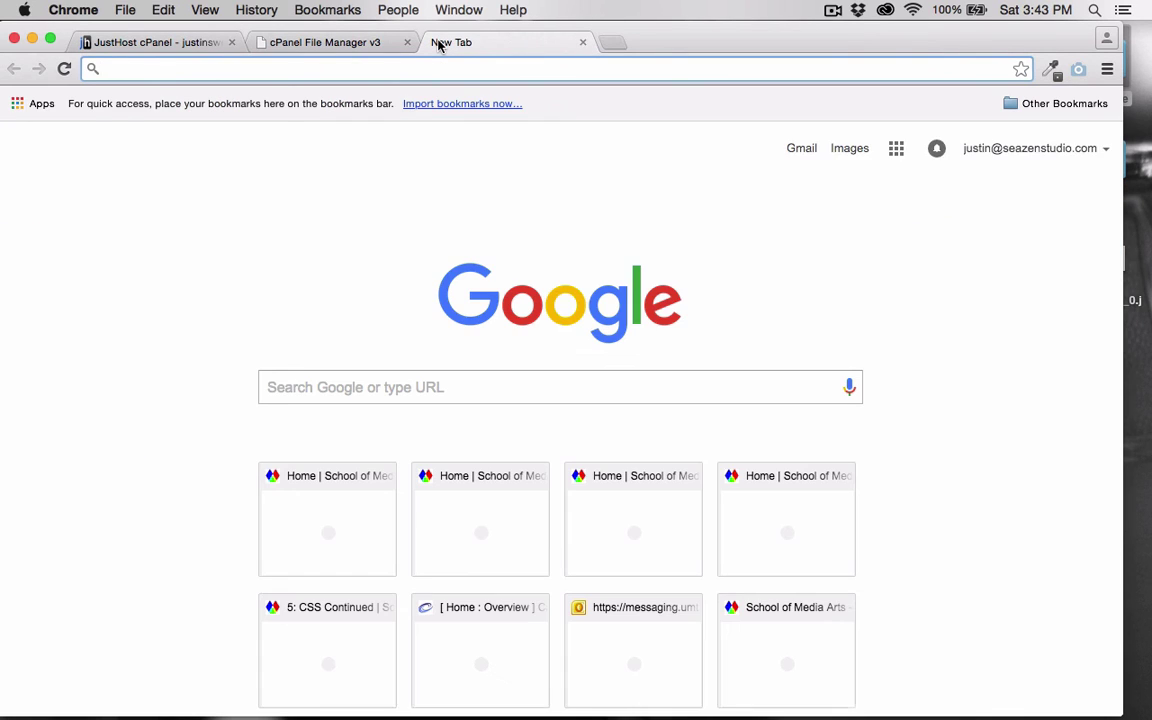
text(http://justinswebsitedemo.com/)
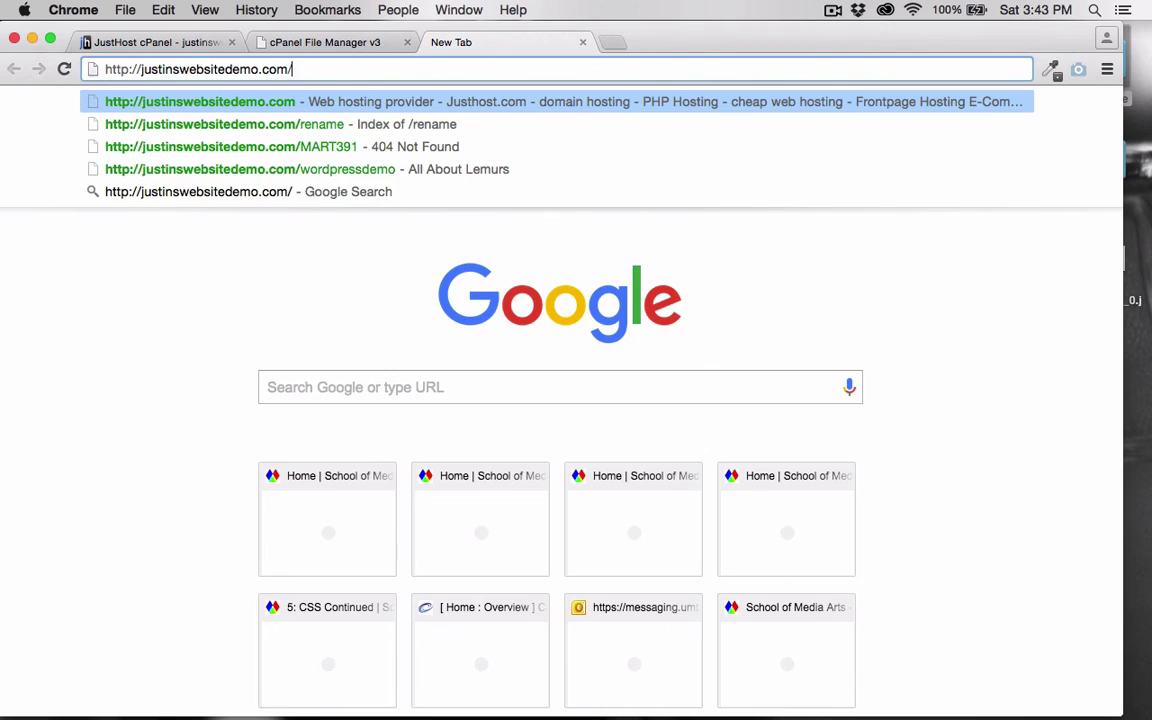
text(MART)
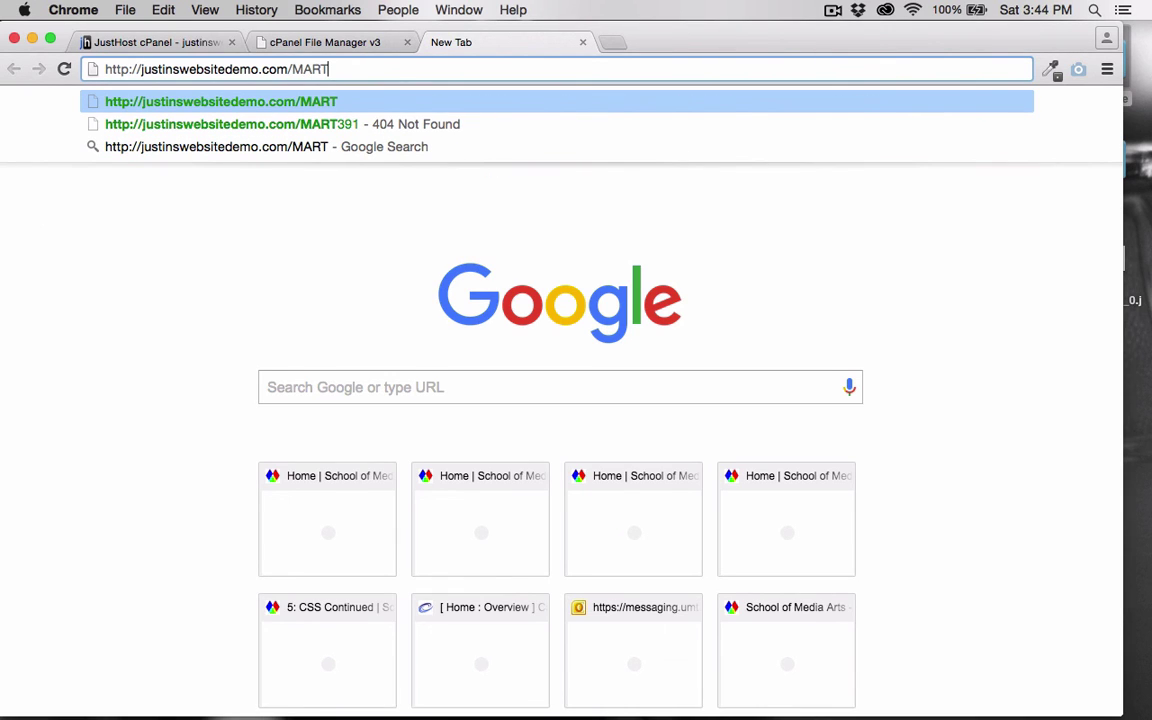
key(Down)
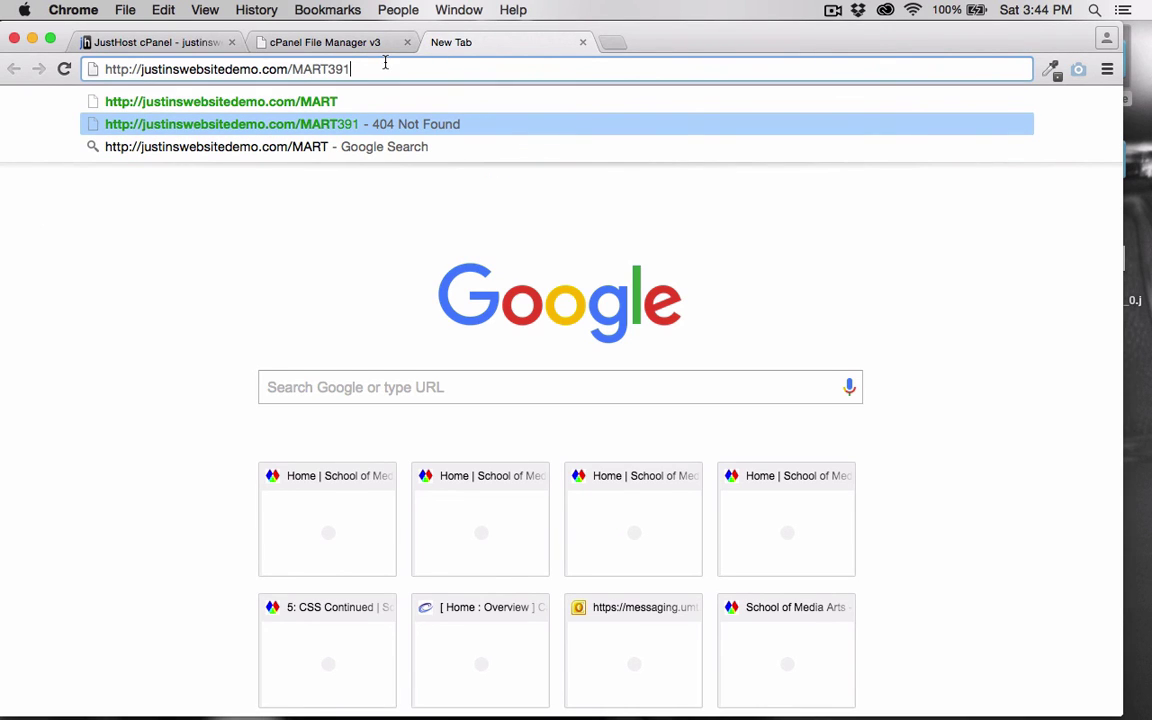
drag(385, 63, 262, 69)
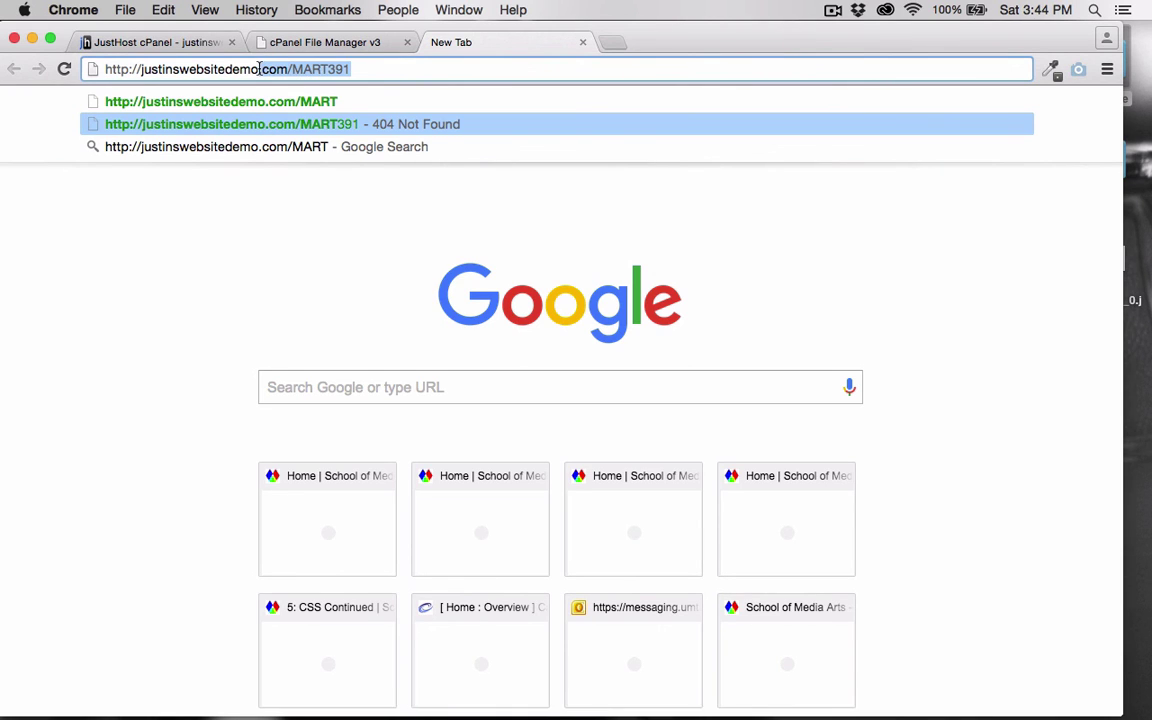
click(260, 69)
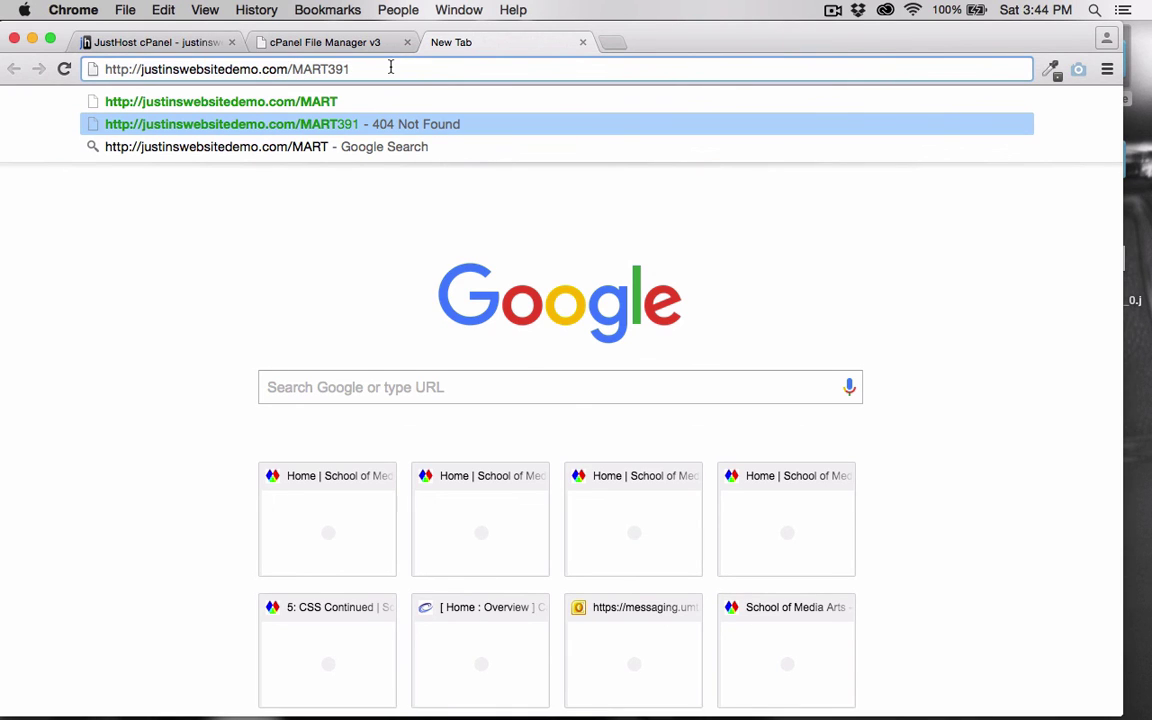
key(Return)
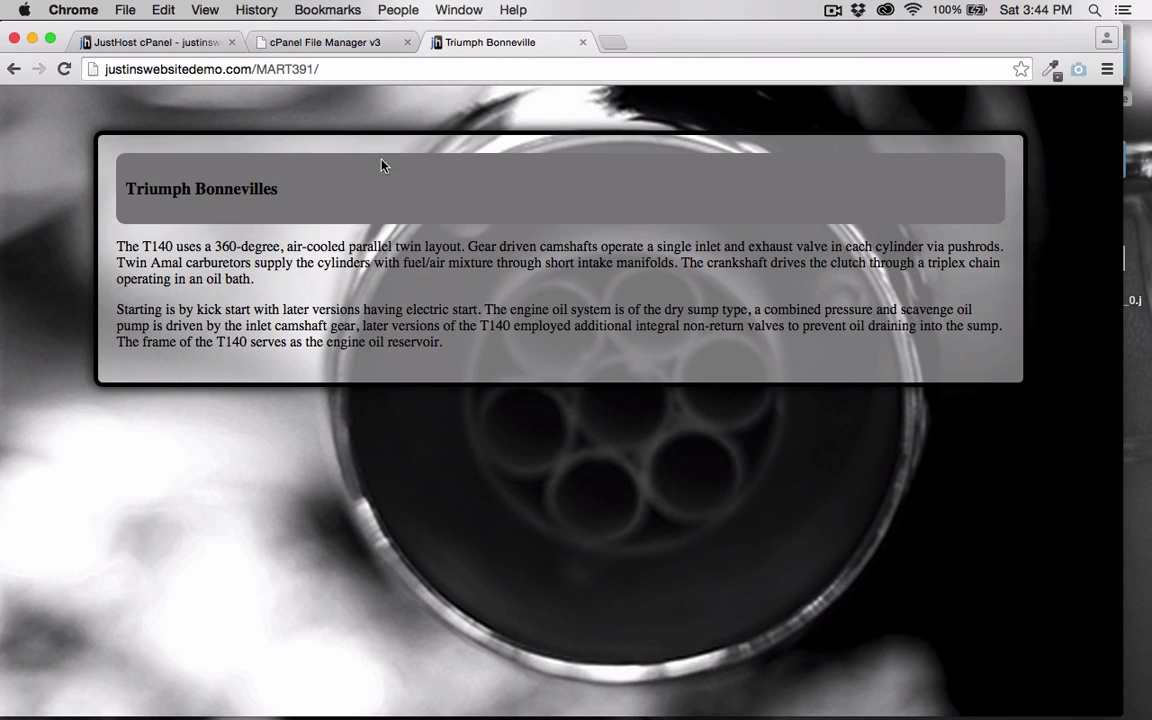